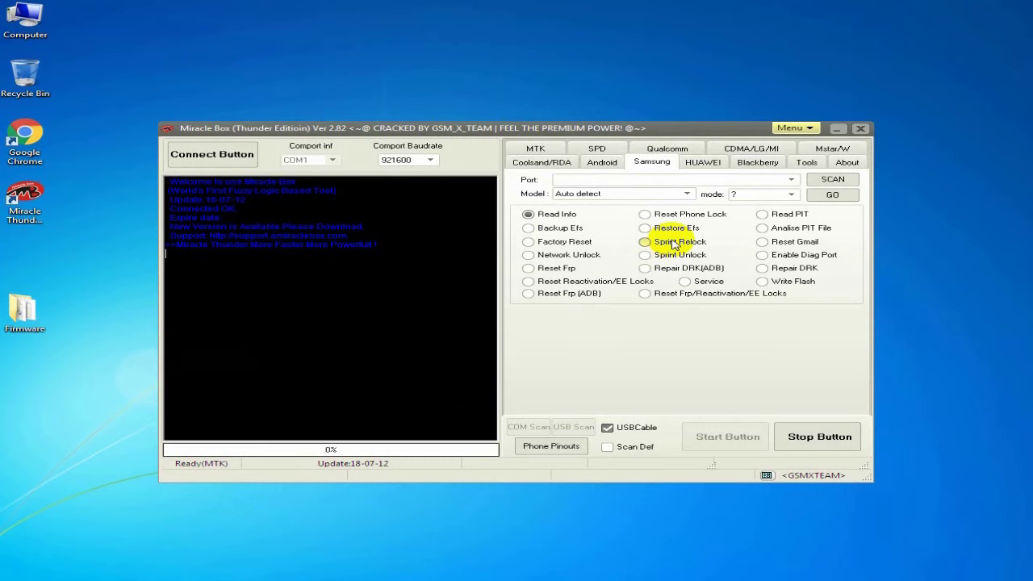
Step: Scan for the connected phone, set the port to COM6 (SAMSUNG Mobile USB Modem) and the mode to Download
{"action": "left_click", "coordinate": [832, 179]}
{"action": "left_click", "coordinate": [796, 179]}
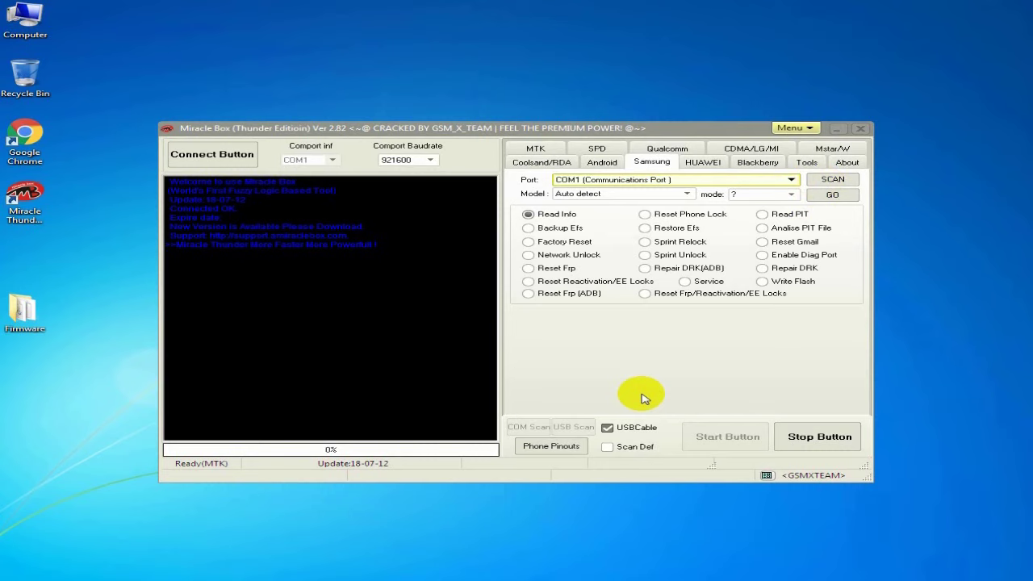
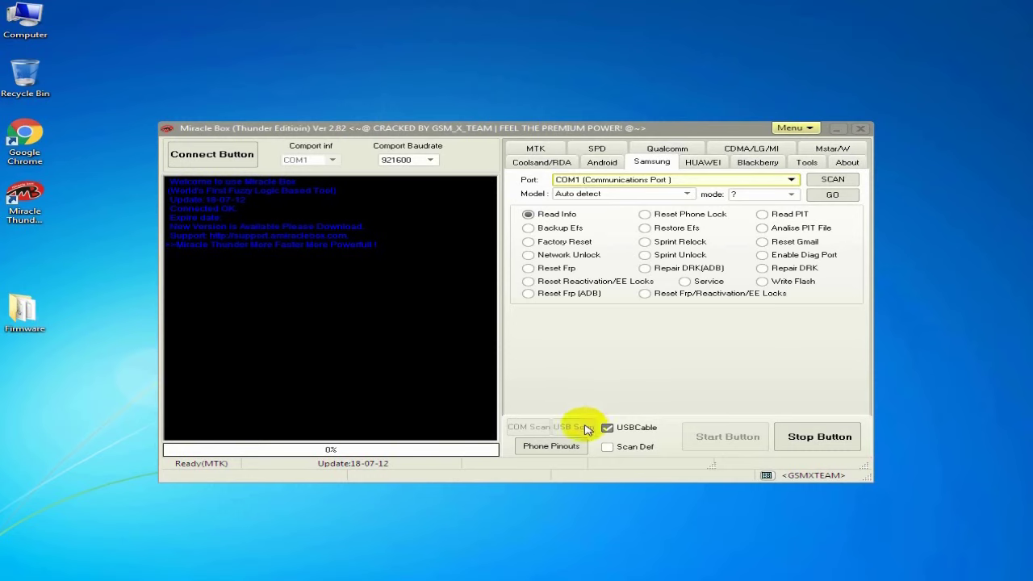
{"action": "left_click", "coordinate": [827, 186]}
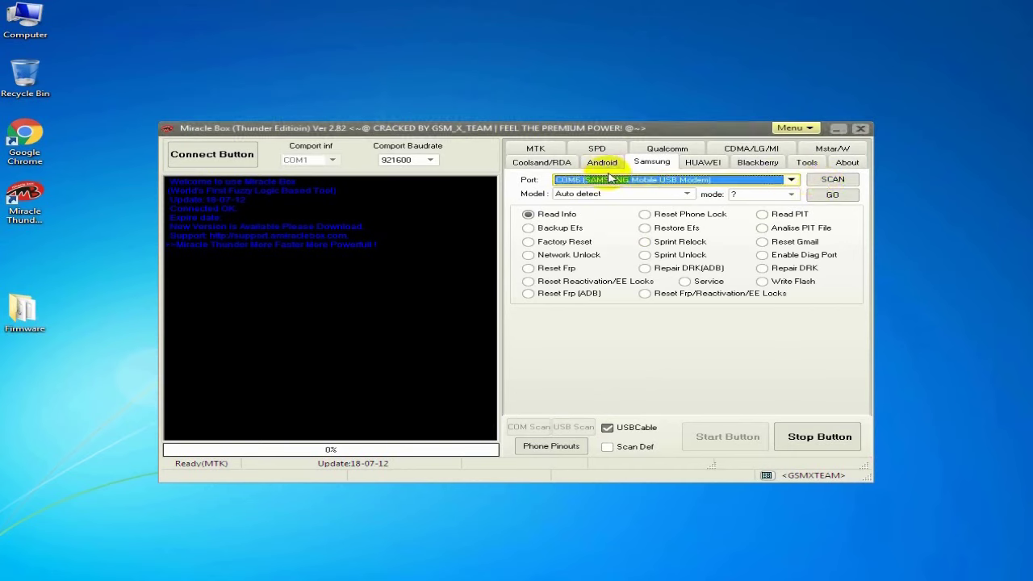
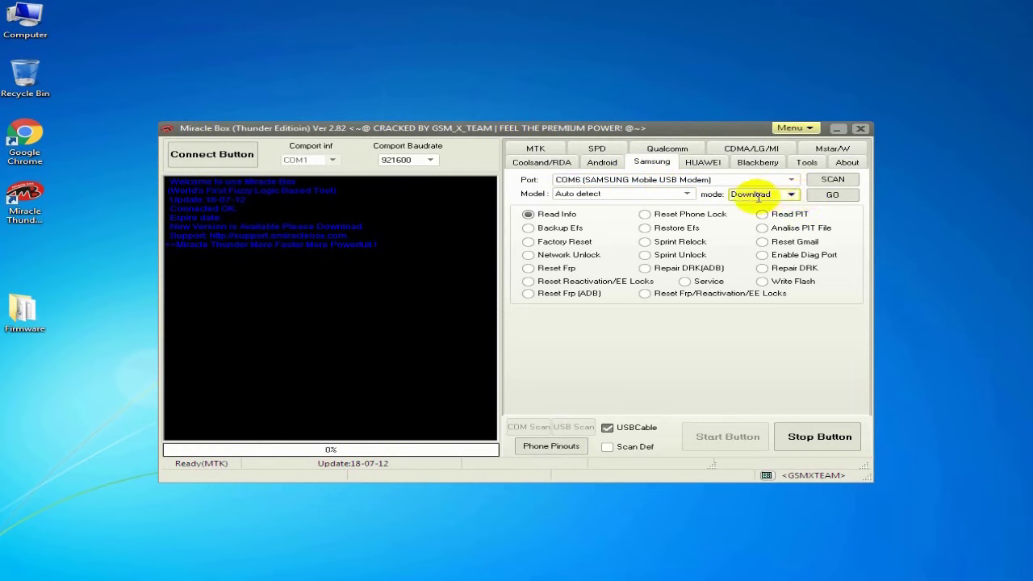
Step: Choose the Write Flash operation and load AP.tar.md5 from the desktop Firmware folder as the PDA file
{"action": "left_click", "coordinate": [764, 284]}
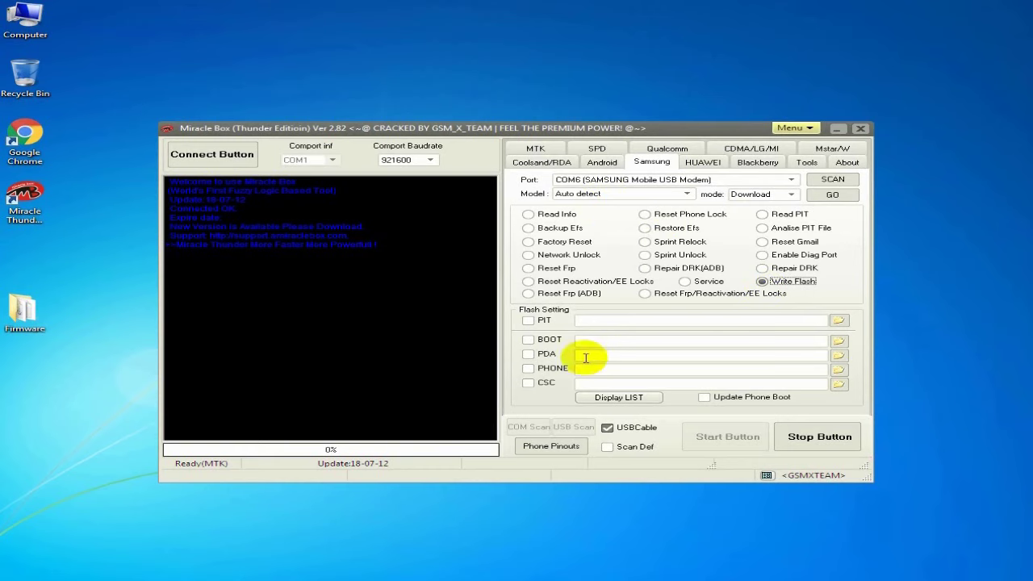
{"action": "left_click", "coordinate": [528, 355]}
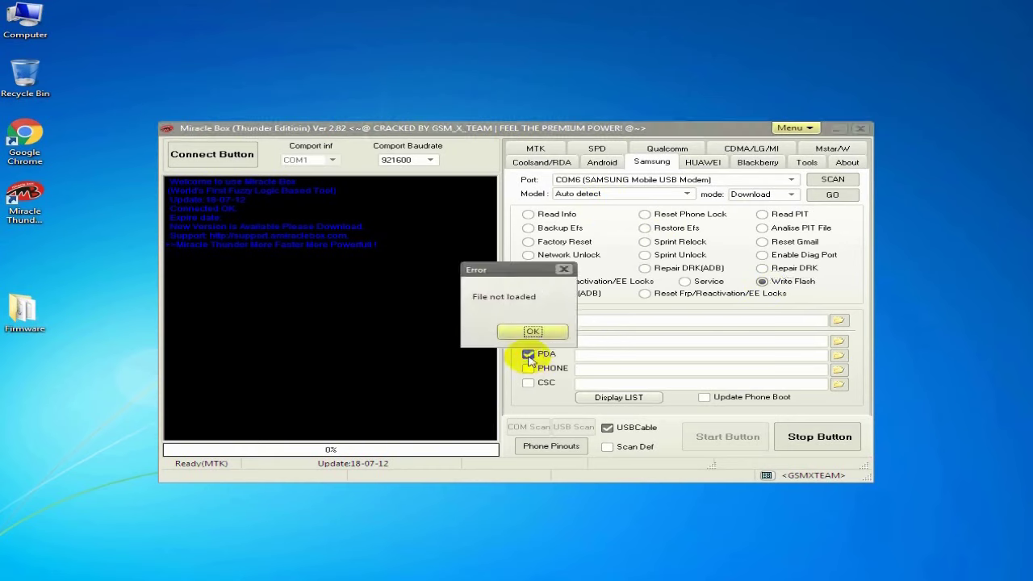
{"action": "left_click", "coordinate": [533, 332]}
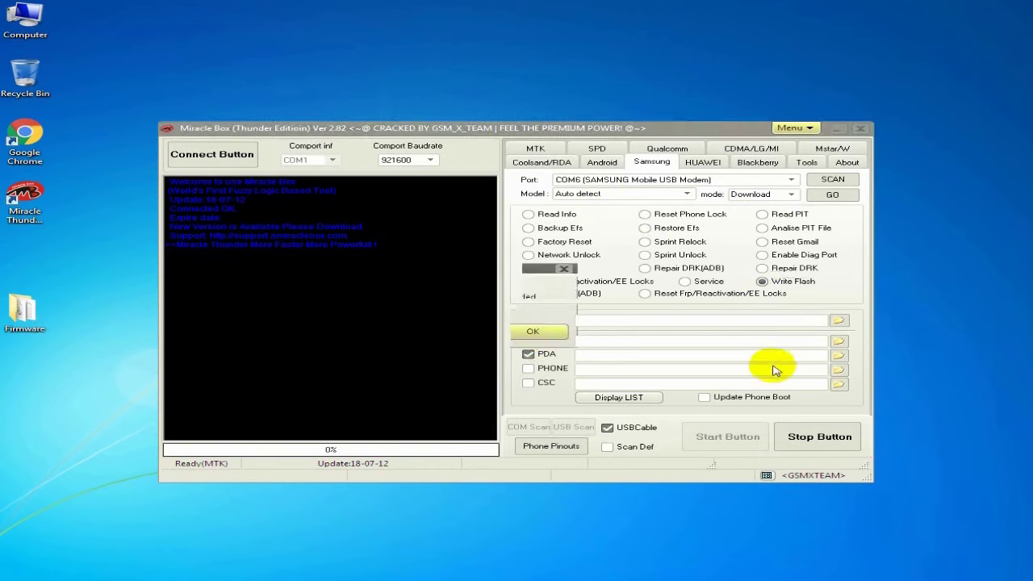
{"action": "left_click", "coordinate": [840, 356]}
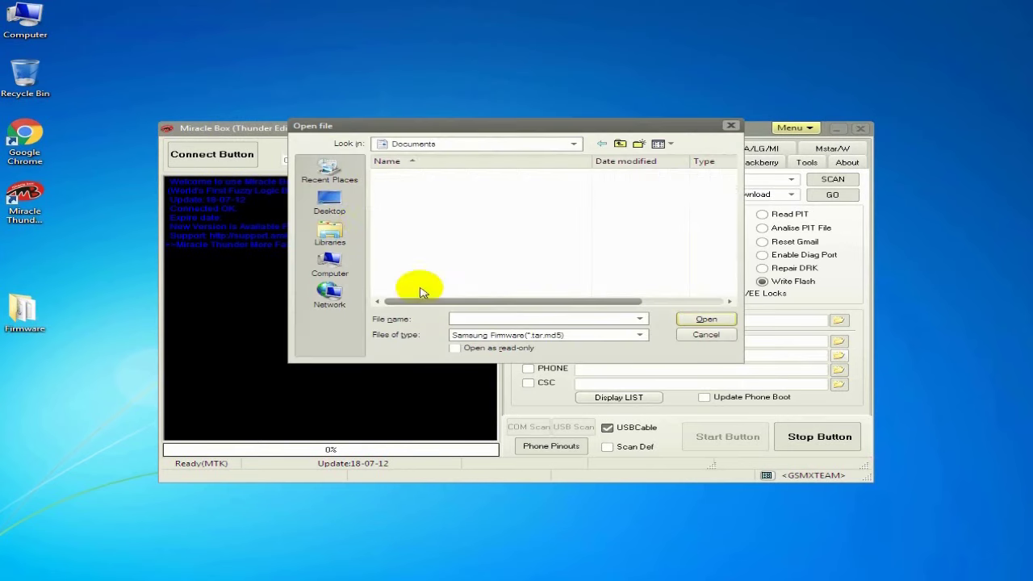
{"action": "left_click", "coordinate": [329, 202]}
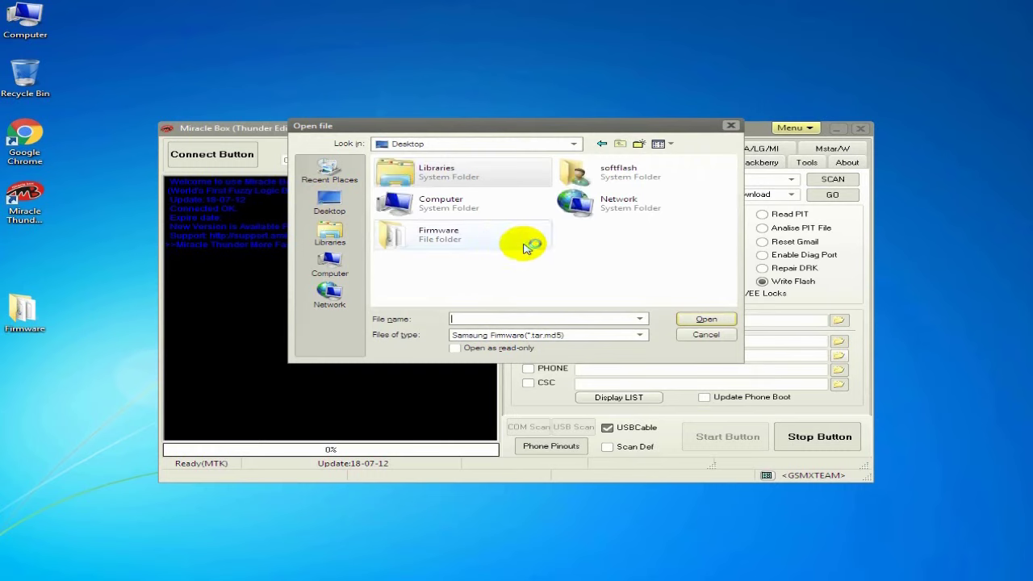
{"action": "double_click", "coordinate": [443, 246]}
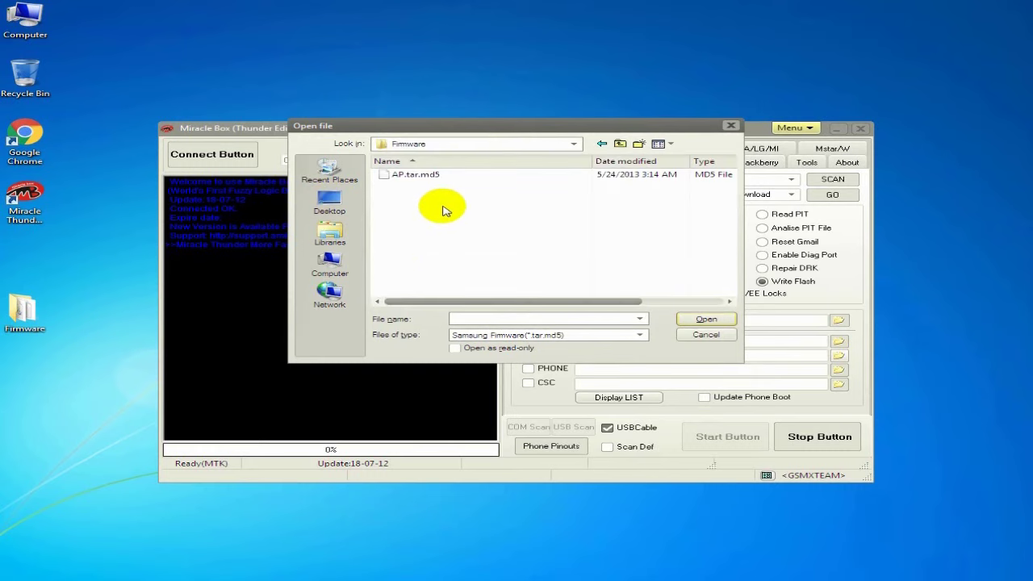
{"action": "left_click", "coordinate": [410, 179]}
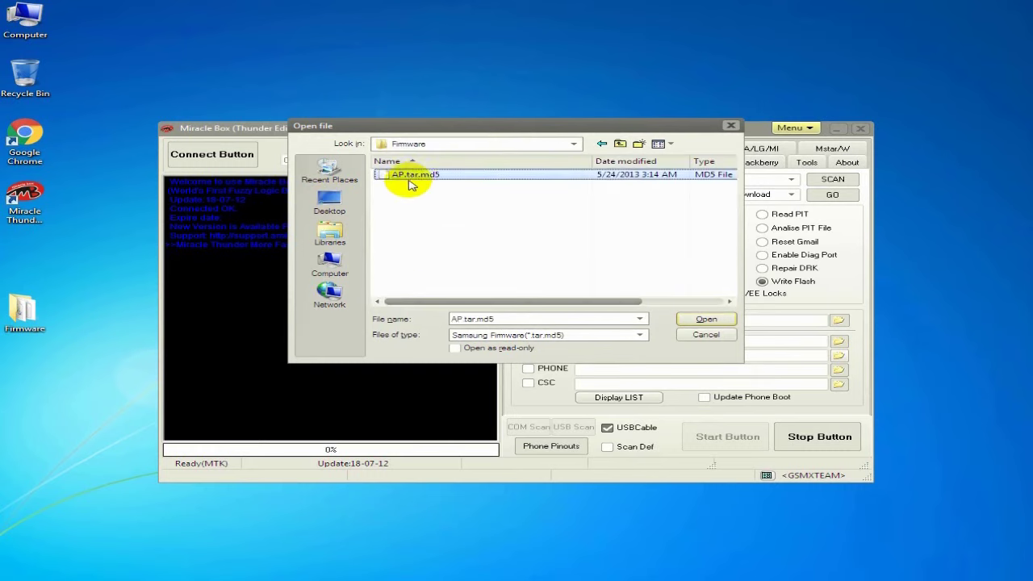
{"action": "left_click", "coordinate": [702, 319]}
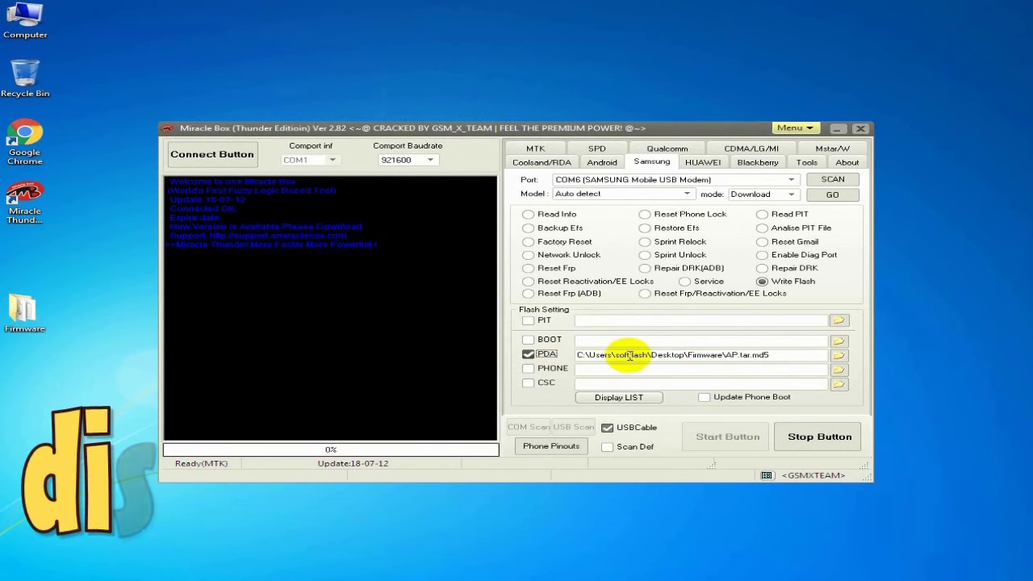
Step: Display the loaded firmware file list and exclude boot.img, cache.img, sboot.bin and recovery.img from flashing
{"action": "left_click", "coordinate": [620, 397]}
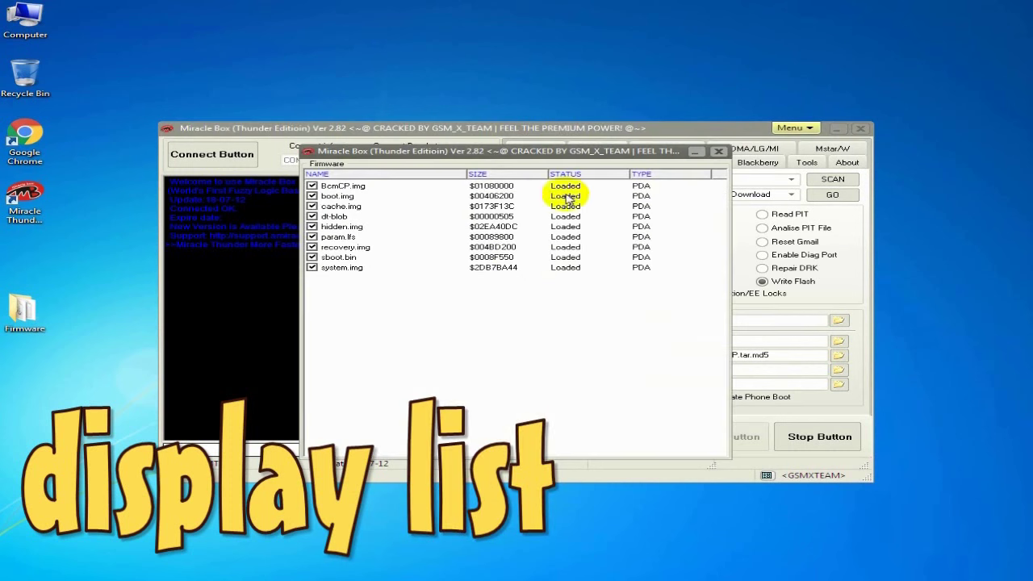
{"action": "left_click", "coordinate": [511, 134]}
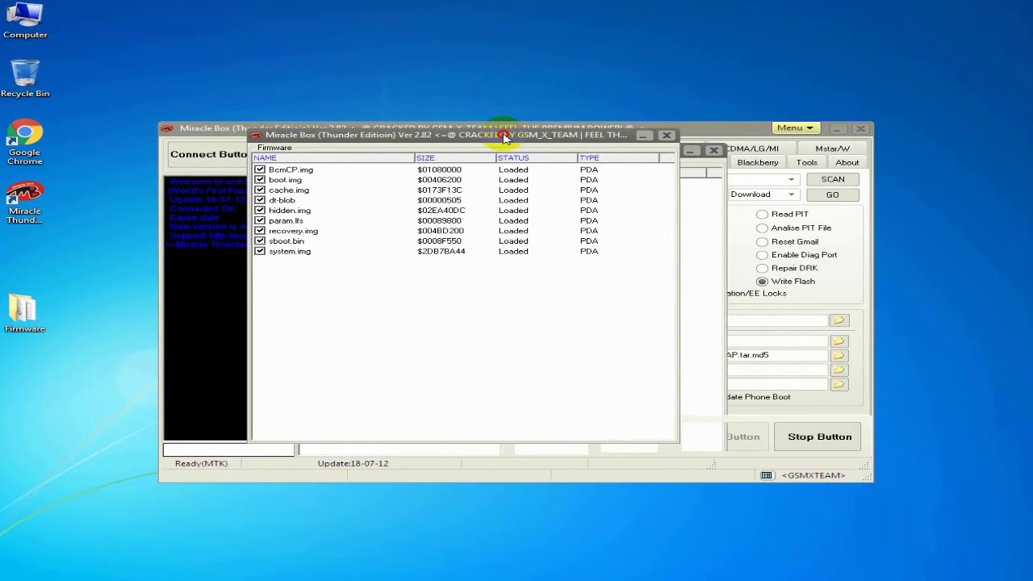
{"action": "left_click_drag", "start_coordinate": [507, 140], "coordinate": [508, 140]}
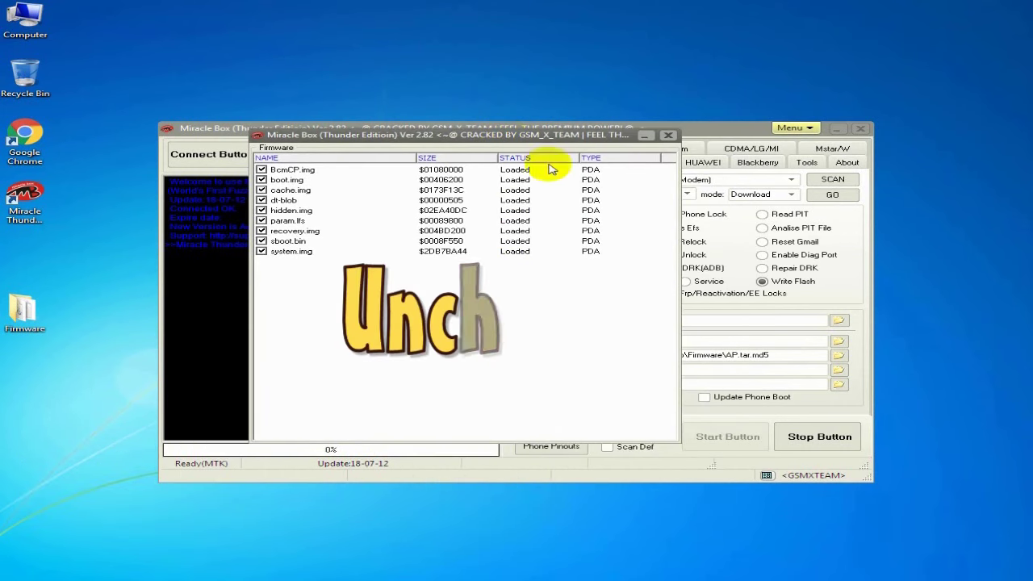
{"action": "left_click", "coordinate": [261, 180]}
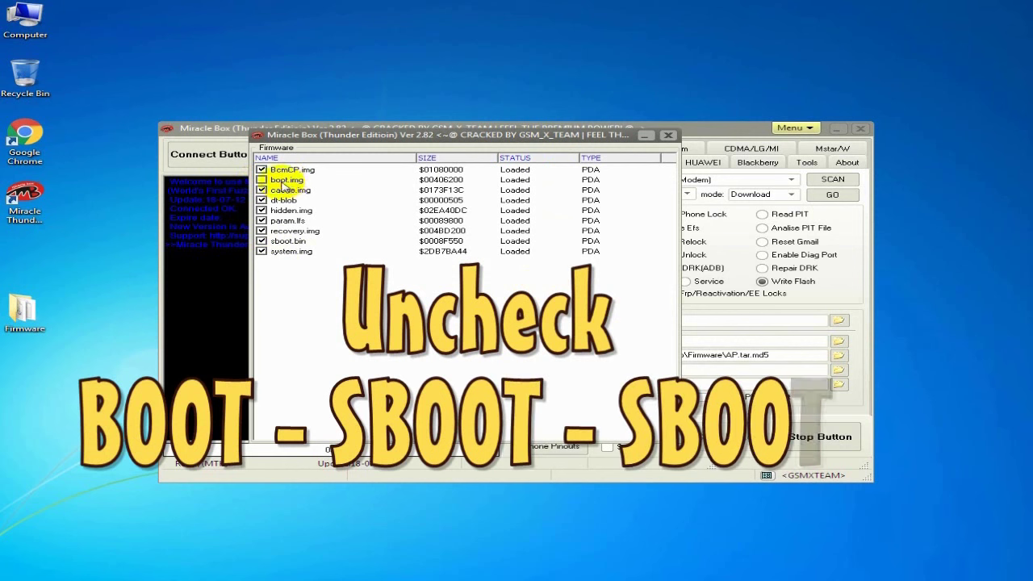
{"action": "left_click", "coordinate": [261, 189]}
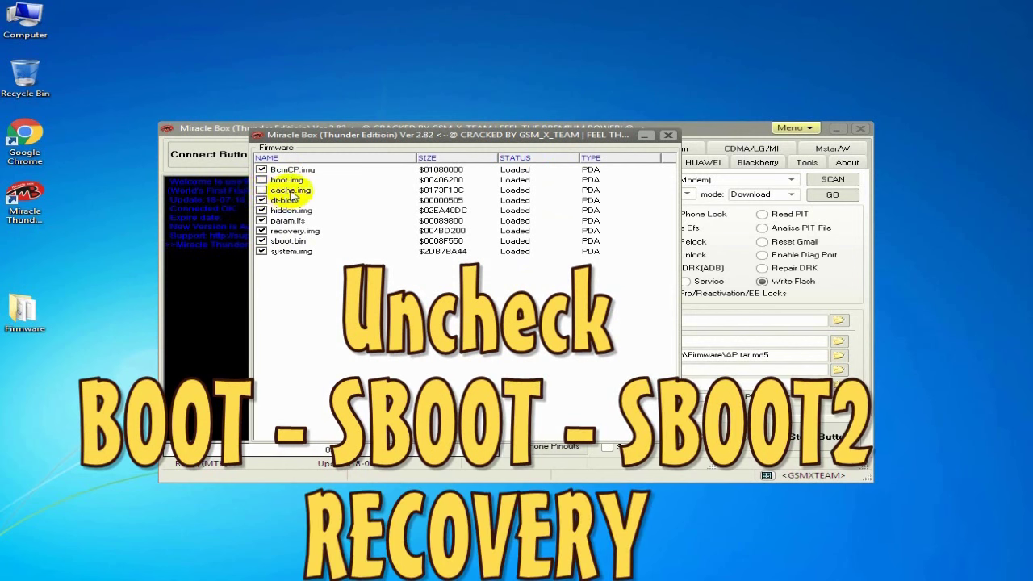
{"action": "left_click", "coordinate": [262, 241]}
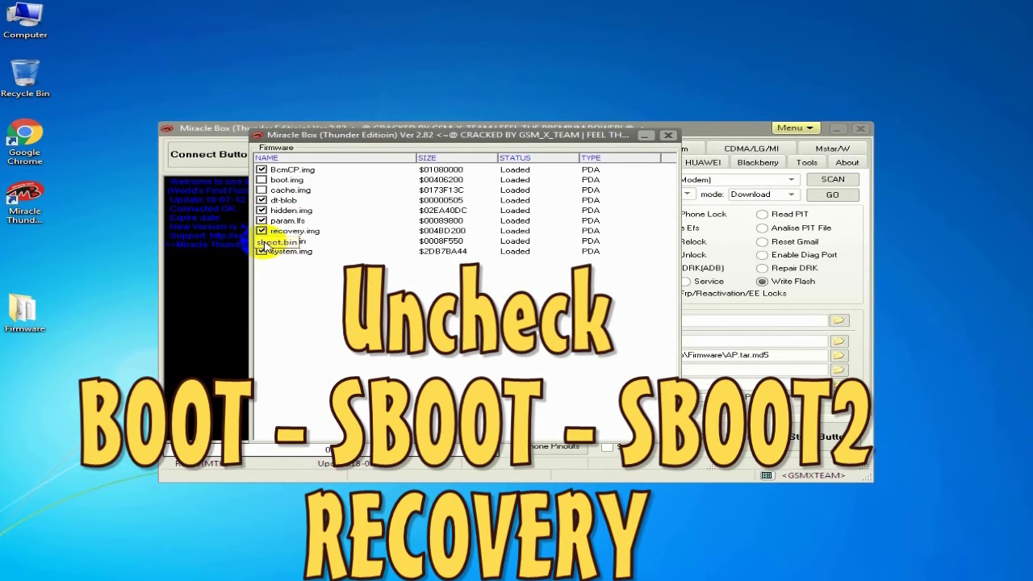
{"action": "left_click", "coordinate": [261, 230]}
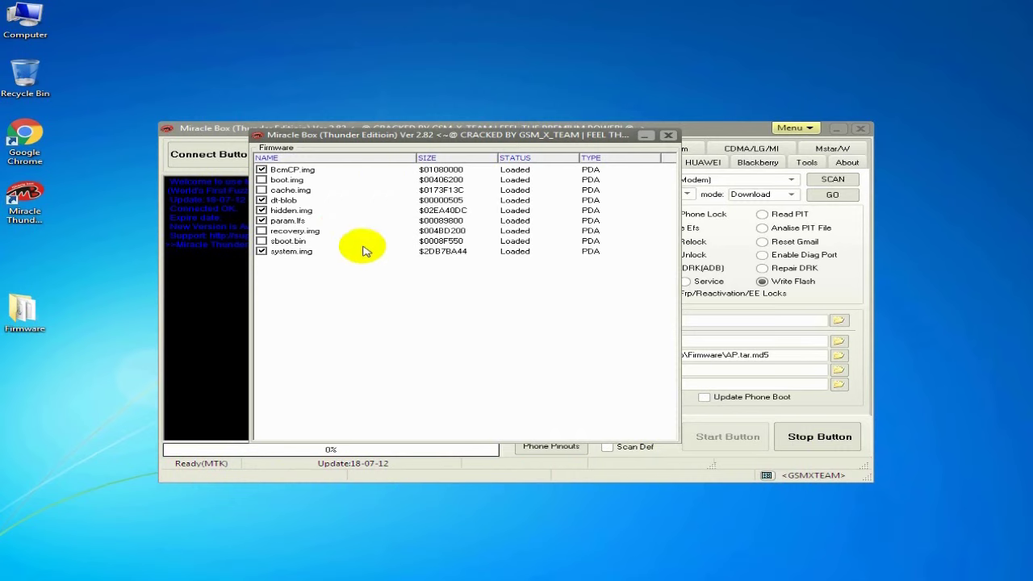
Step: Try excluding hidden.img as well, re-enable every file in the firmware list, and close the list
{"action": "left_click", "coordinate": [261, 210]}
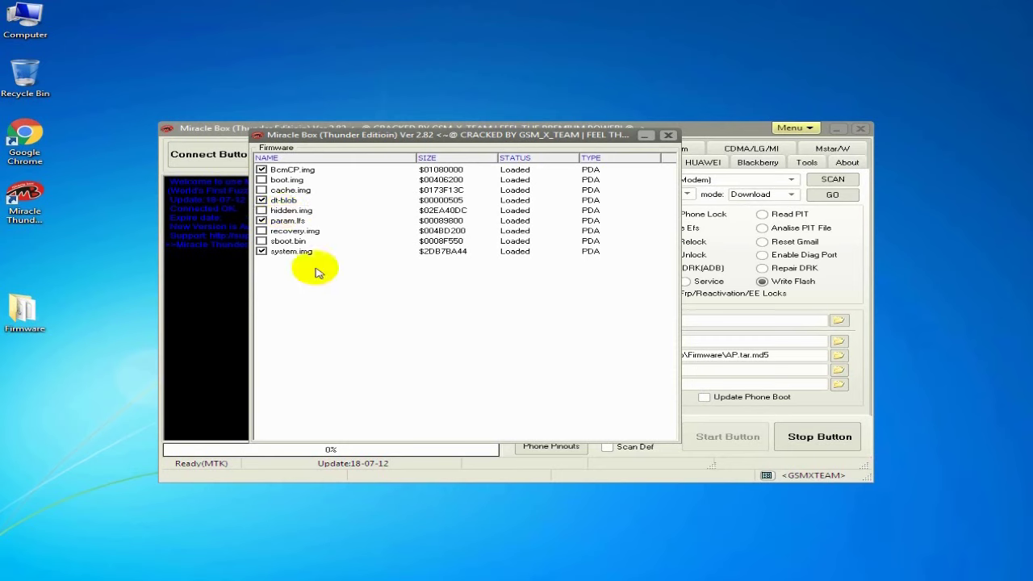
{"action": "left_click", "coordinate": [262, 210]}
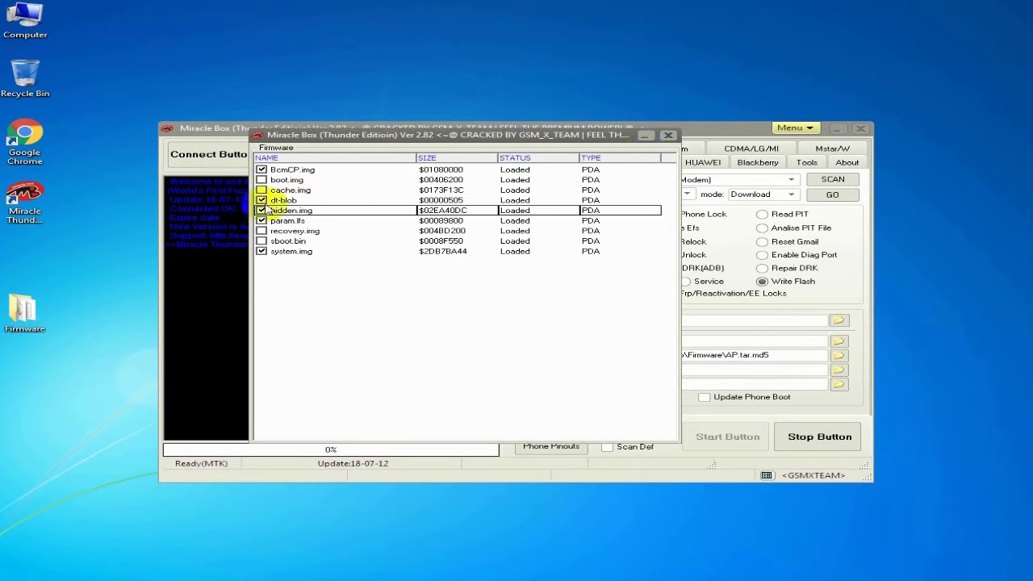
{"action": "left_click", "coordinate": [262, 230]}
{"action": "left_click", "coordinate": [262, 241]}
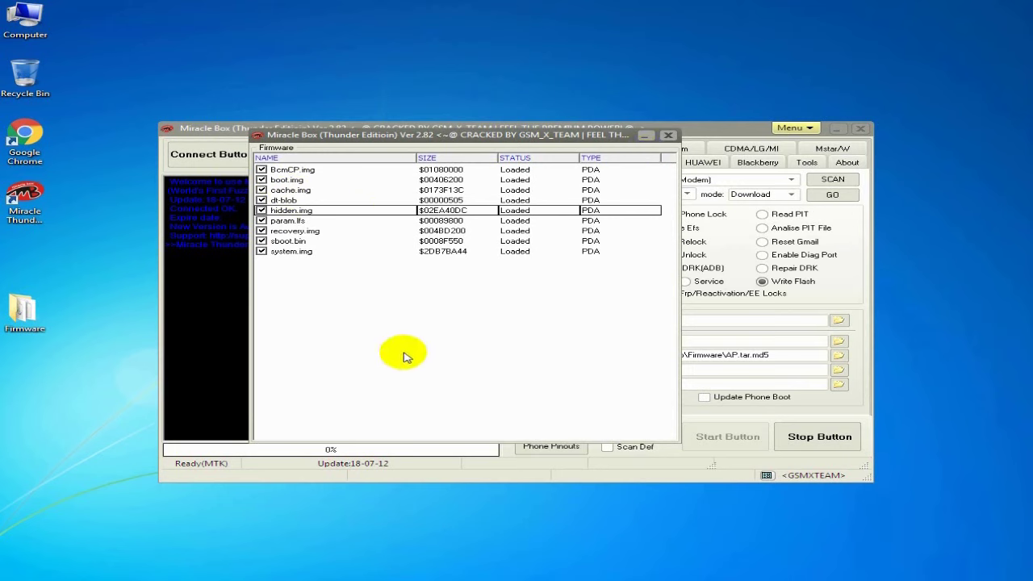
{"action": "left_click", "coordinate": [668, 134]}
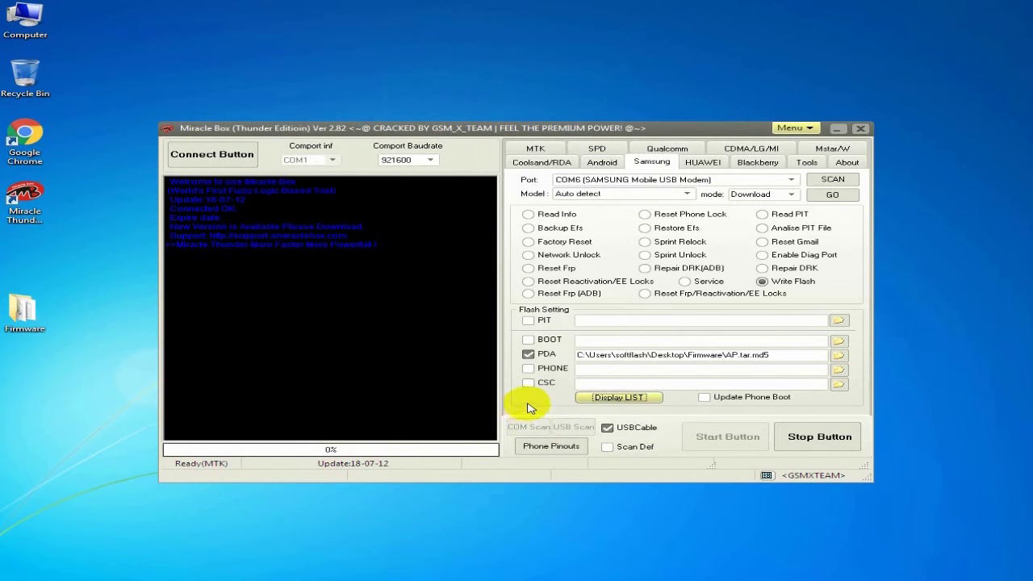
Step: Exclude only boot.img, recovery.img and sboot.bin in the firmware file list, then reopen the list to check the selection
{"action": "left_click", "coordinate": [620, 398]}
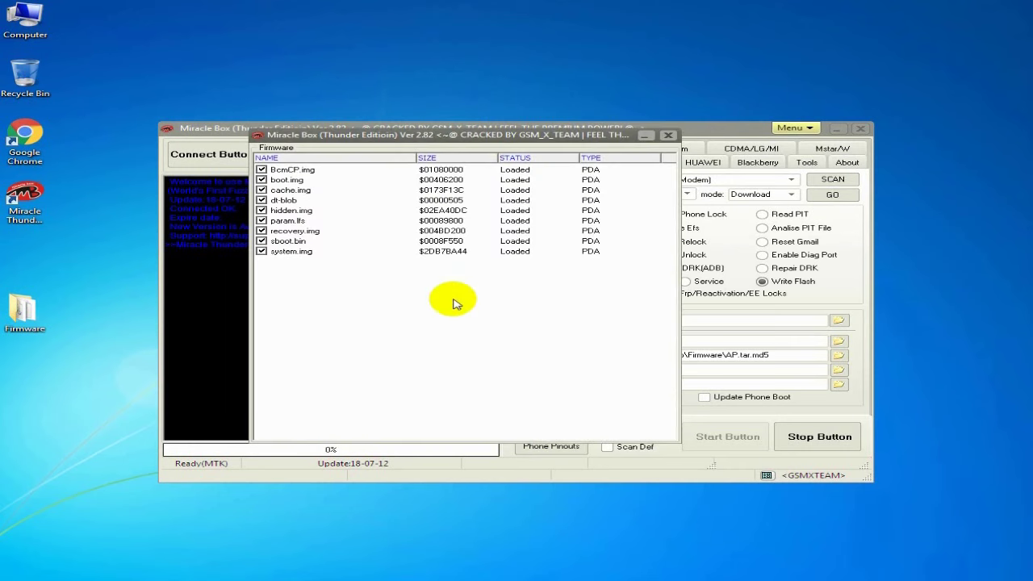
{"action": "left_click", "coordinate": [262, 179]}
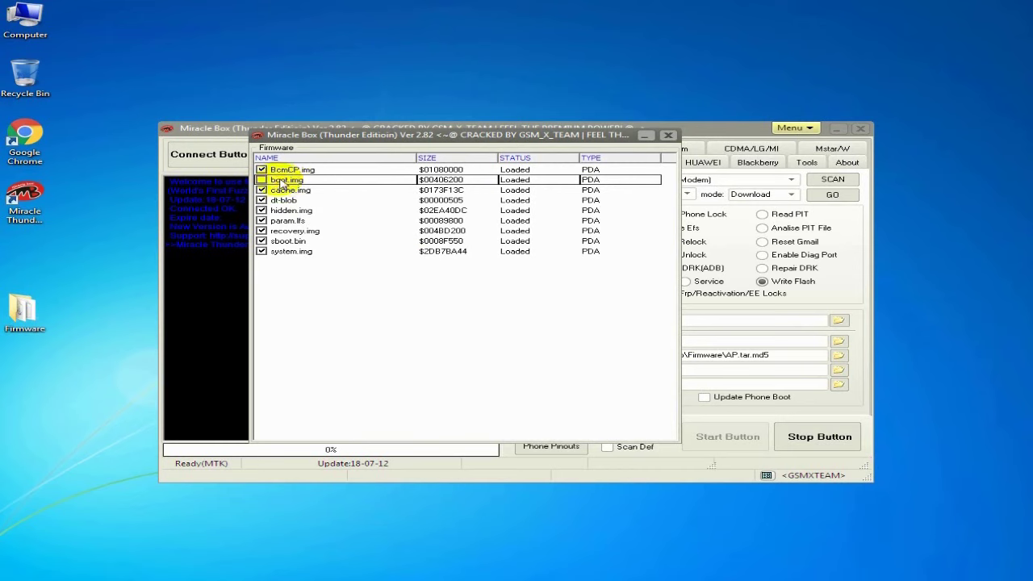
{"action": "left_click", "coordinate": [262, 231]}
{"action": "left_click", "coordinate": [262, 241]}
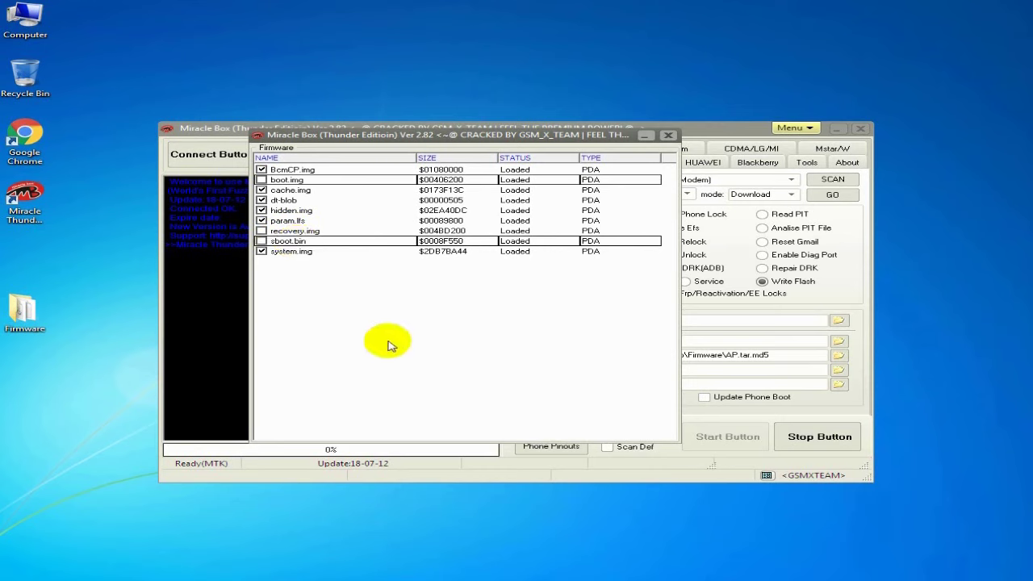
{"action": "left_click", "coordinate": [672, 137]}
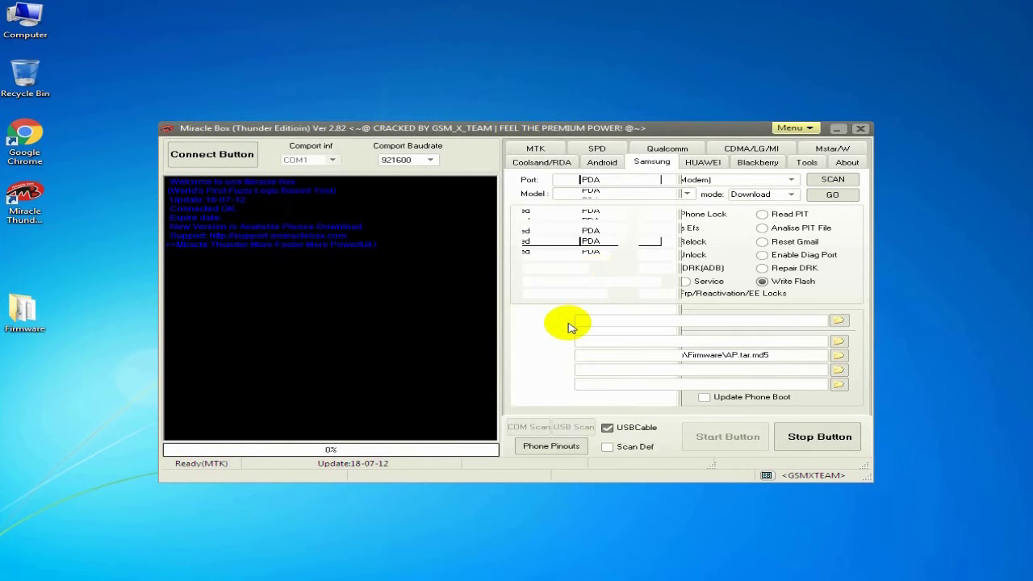
{"action": "left_click", "coordinate": [619, 398]}
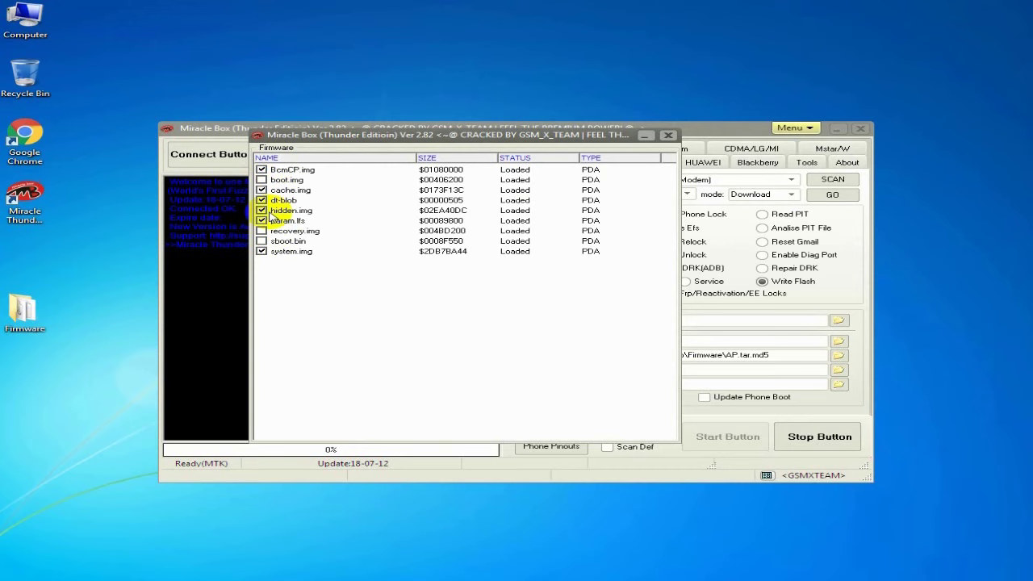
{"action": "left_click", "coordinate": [670, 138]}
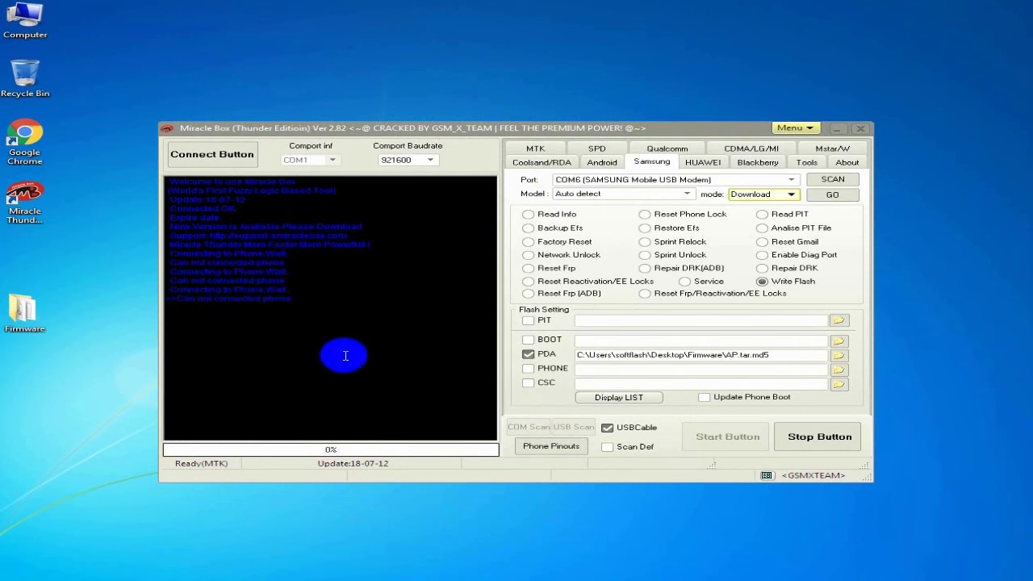
Step: Open the file location of the Miracle Thunder desktop shortcut and dismiss its properties
{"action": "right_click", "coordinate": [32, 212]}
{"action": "left_click", "coordinate": [76, 475]}
{"action": "left_click", "coordinate": [117, 425]}
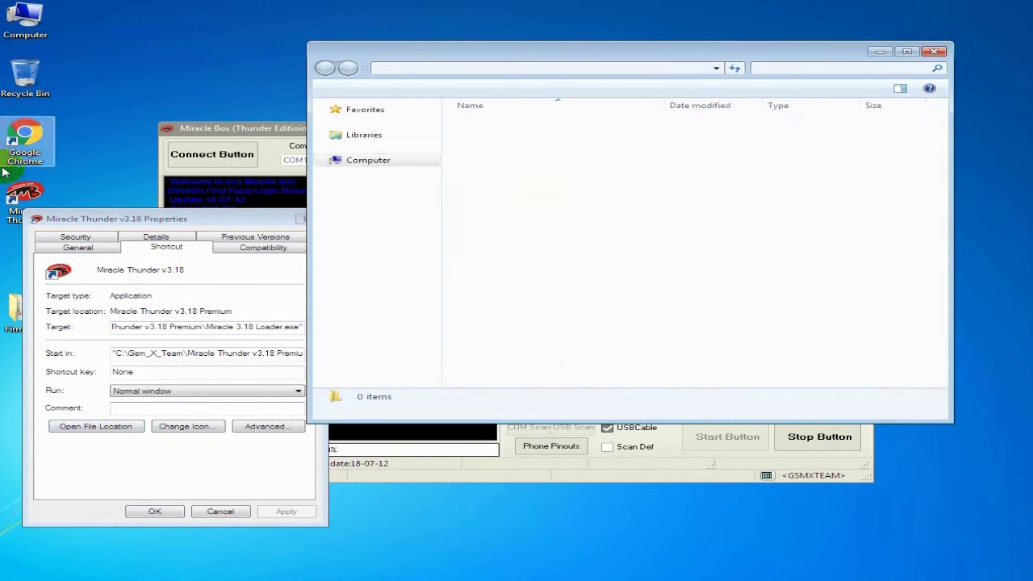
{"action": "left_click", "coordinate": [224, 515]}
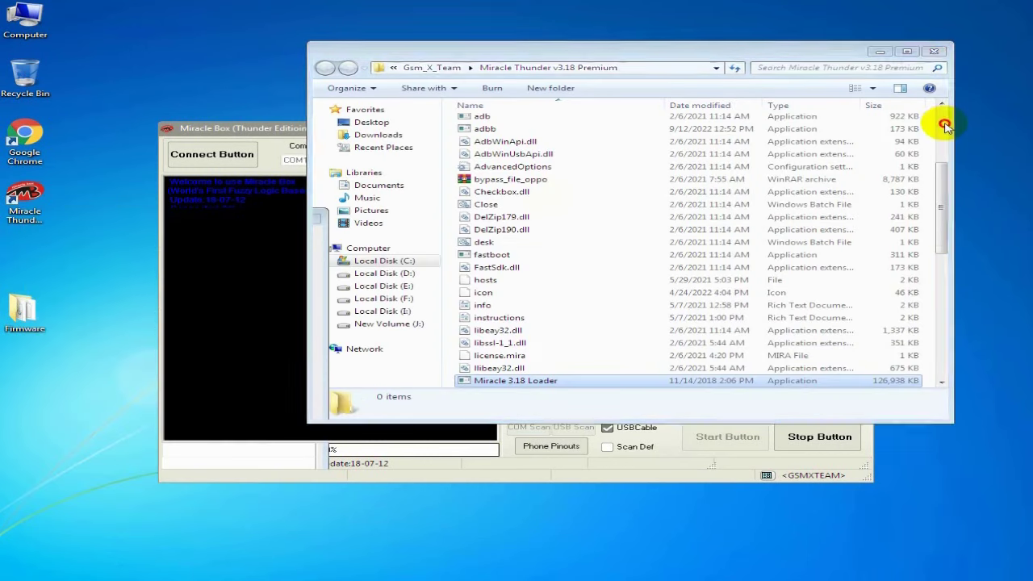
Step: Open the Handle configuration file from the BOX_Data folder for editing in Notepad
{"action": "scroll", "coordinate": [784, 138], "scroll_direction": "up", "scroll_amount": 7}
{"action": "double_click", "coordinate": [493, 134]}
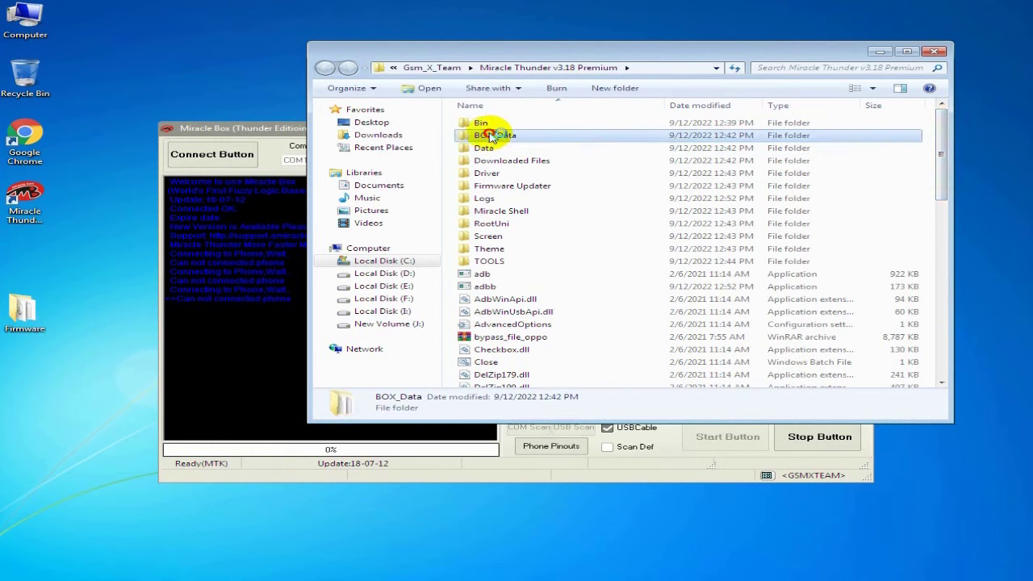
{"action": "left_click", "coordinate": [482, 198]}
{"action": "right_click", "coordinate": [481, 198]}
{"action": "left_click", "coordinate": [517, 229]}
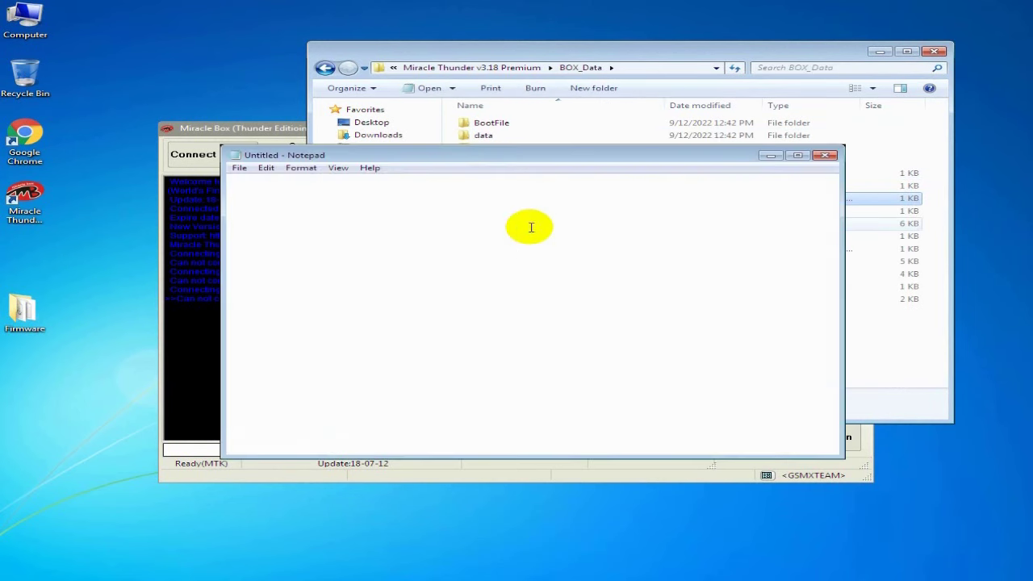
Step: Set the "dates" entry in the [update] section to 4/24/2025
{"action": "left_click_drag", "start_coordinate": [327, 234], "coordinate": [229, 233]}
{"action": "left_click", "coordinate": [342, 233]}
{"action": "key", "text": "BackSpace"}
{"action": "type", "text": "525"}
Step: Set the year to 25 in the entries dates288 through dates296 of the [update] section
{"action": "double_click", "coordinate": [339, 250]}
{"action": "type", "text": "25"}
{"action": "double_click", "coordinate": [339, 256]}
{"action": "type", "text": "25"}
{"action": "double_click", "coordinate": [340, 265]}
{"action": "type", "text": "25"}
{"action": "double_click", "coordinate": [339, 273]}
{"action": "type", "text": "25"}
{"action": "double_click", "coordinate": [339, 280]}
{"action": "type", "text": "25"}
{"action": "double_click", "coordinate": [339, 288]}
{"action": "type", "text": "25"}
{"action": "double_click", "coordinate": [339, 295]}
{"action": "type", "text": "25"}
{"action": "double_click", "coordinate": [339, 304]}
{"action": "type", "text": "25"}
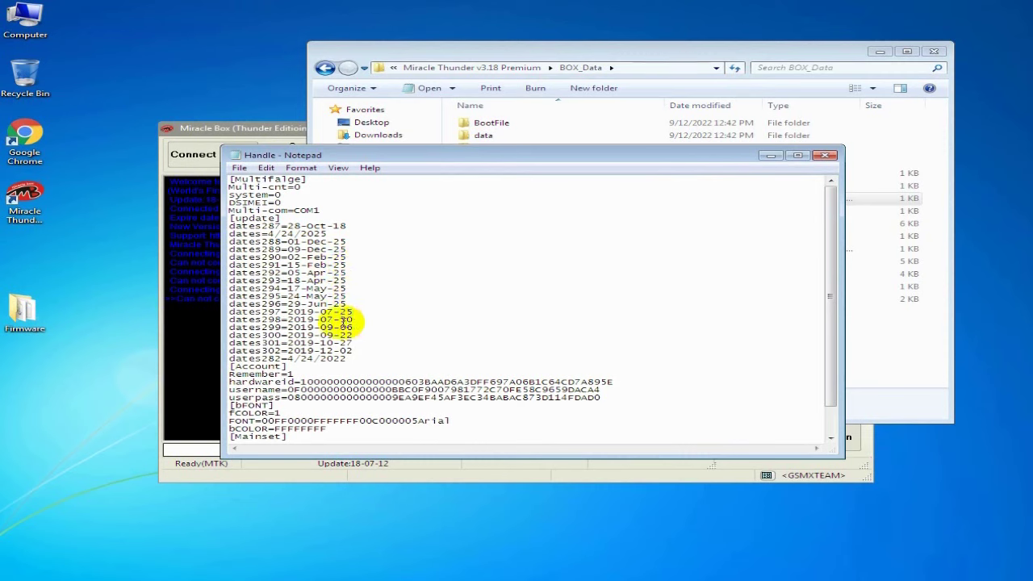
Step: Set the year to 2025 in entries dates297 through dates302 and dates282, and to 25 in dates287
{"action": "double_click", "coordinate": [347, 312]}
{"action": "type", "text": "25-07-"}
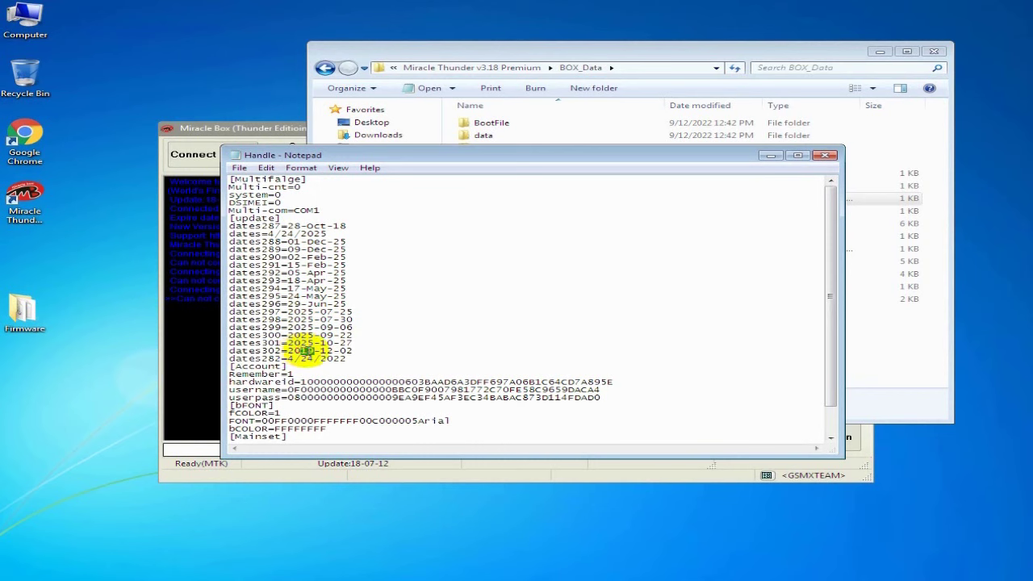
{"action": "type", "text": "25"}
{"action": "left_click_drag", "start_coordinate": [333, 358], "coordinate": [347, 358]}
{"action": "type", "text": "25"}
{"action": "left_click_drag", "start_coordinate": [333, 226], "coordinate": [361, 225]}
{"action": "type", "text": "25"}
{"action": "left_click_drag", "start_coordinate": [842, 259], "coordinate": [844, 208]}
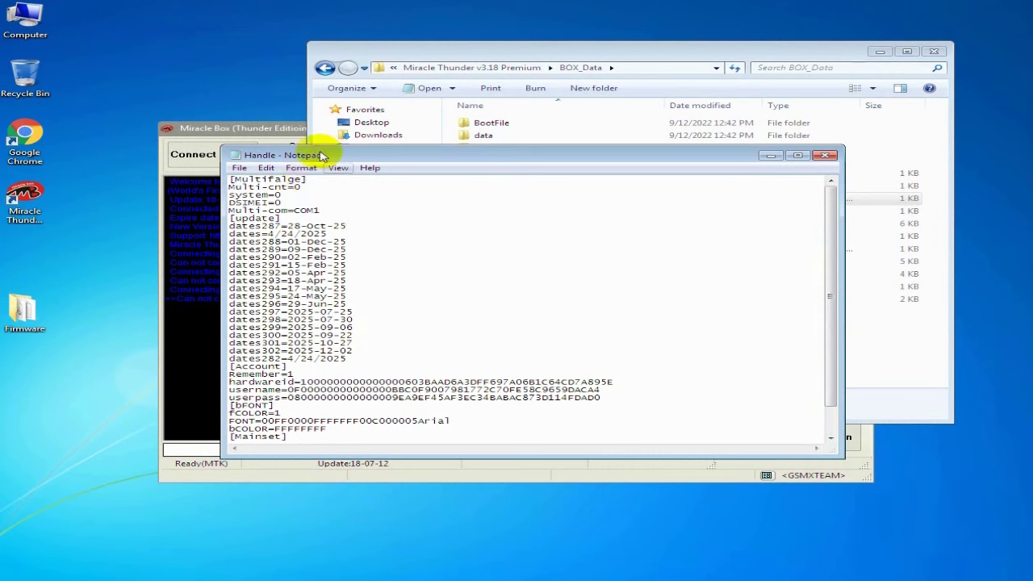
Step: Save the Handle configuration file and close Notepad, the BOX_Data folder and Miracle Box
{"action": "left_click", "coordinate": [238, 168]}
{"action": "left_click", "coordinate": [274, 205]}
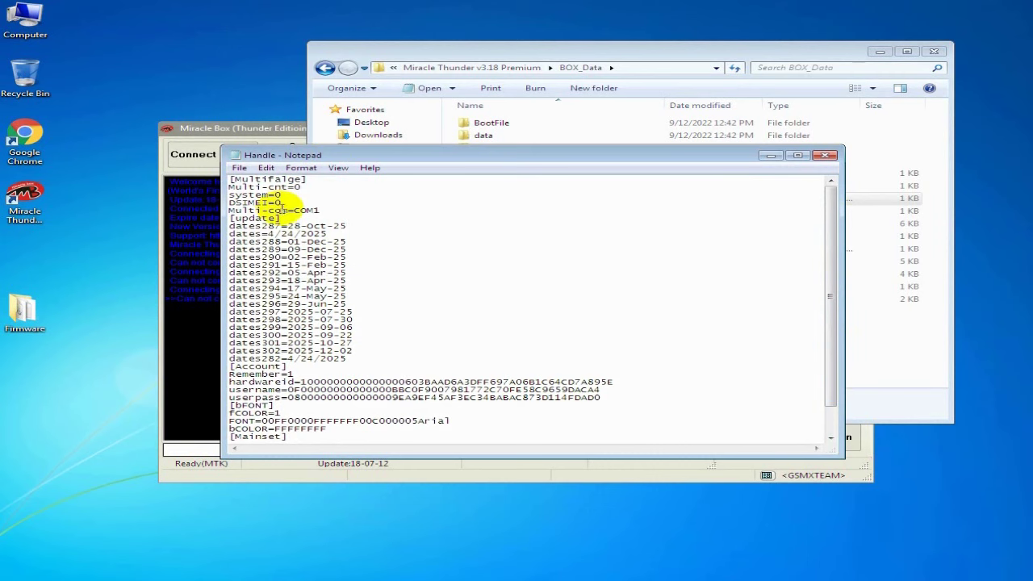
{"action": "left_click", "coordinate": [824, 155]}
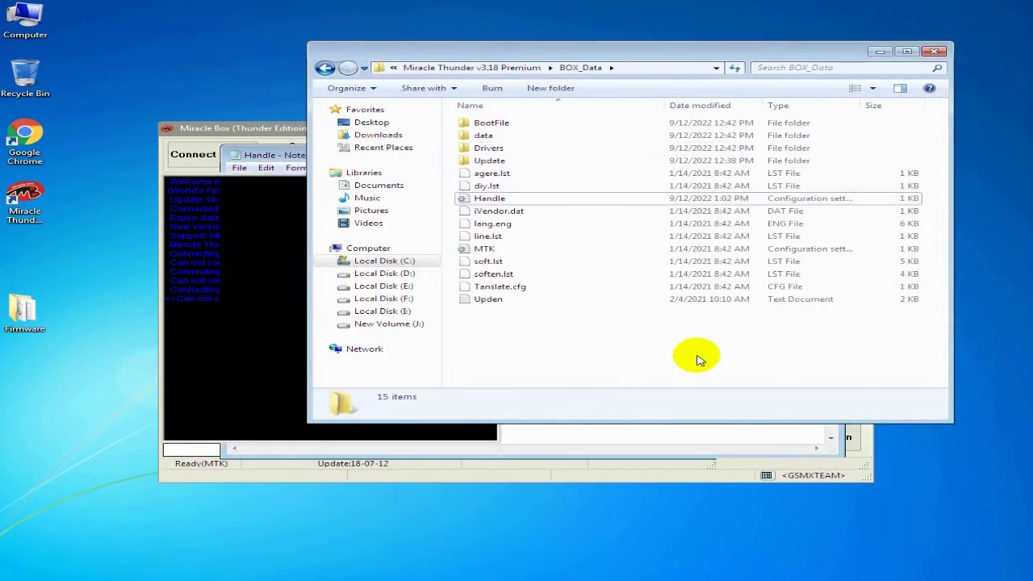
{"action": "left_click", "coordinate": [935, 51]}
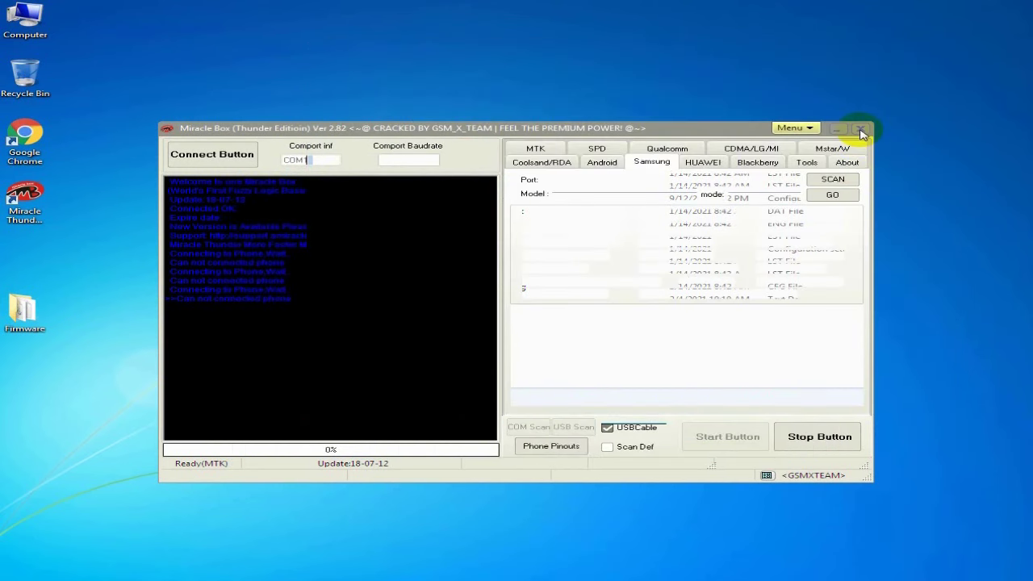
{"action": "left_click", "coordinate": [862, 132]}
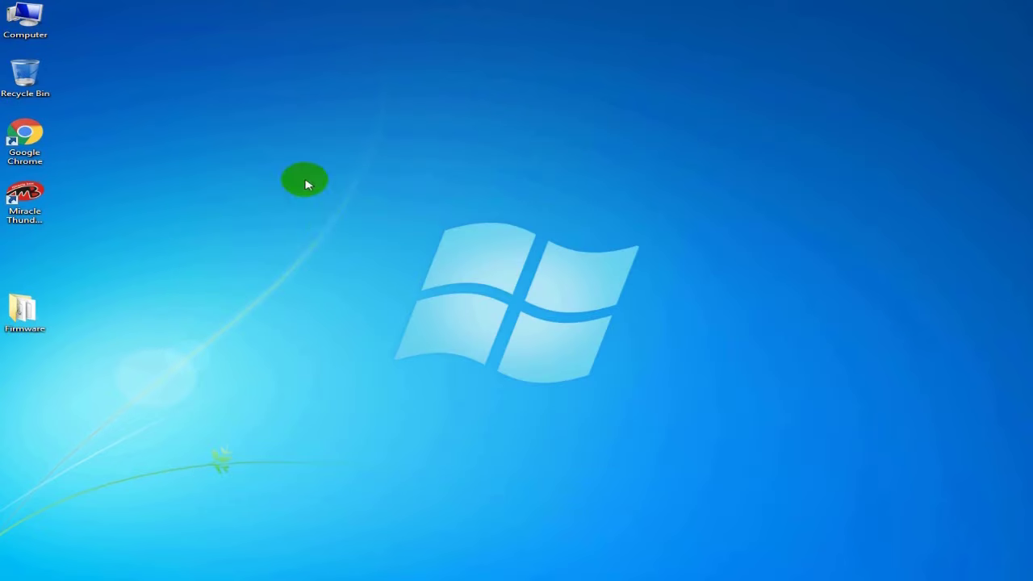
Step: Relaunch Miracle Box and set up the Samsung Write Flash operation in Download mode
{"action": "left_click", "coordinate": [40, 215]}
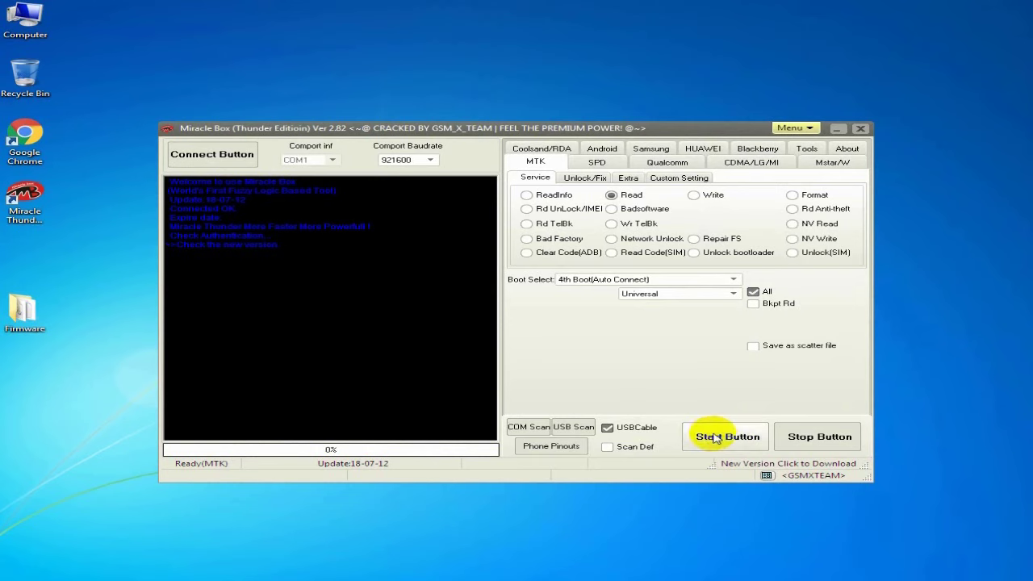
{"action": "left_click", "coordinate": [653, 148]}
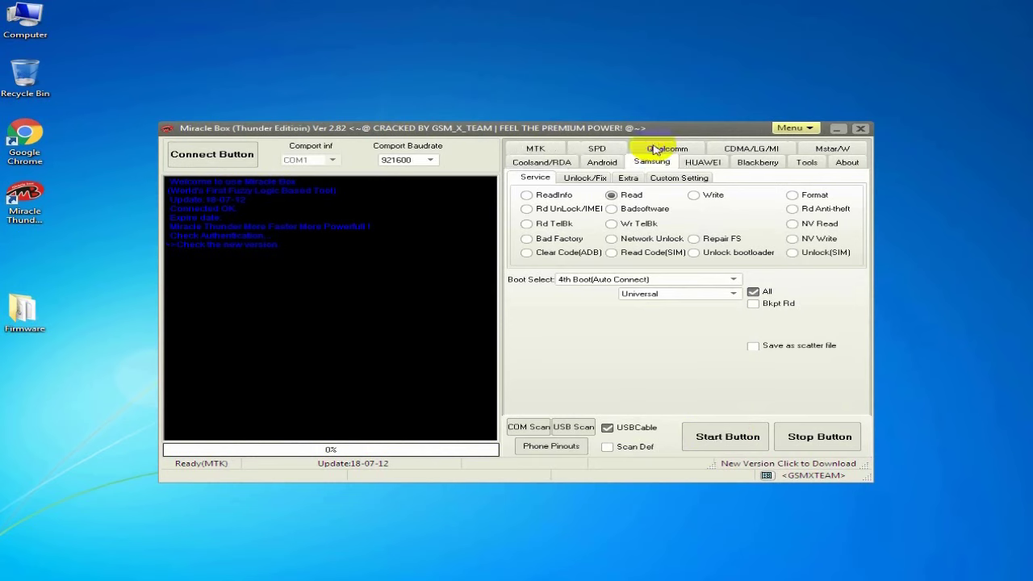
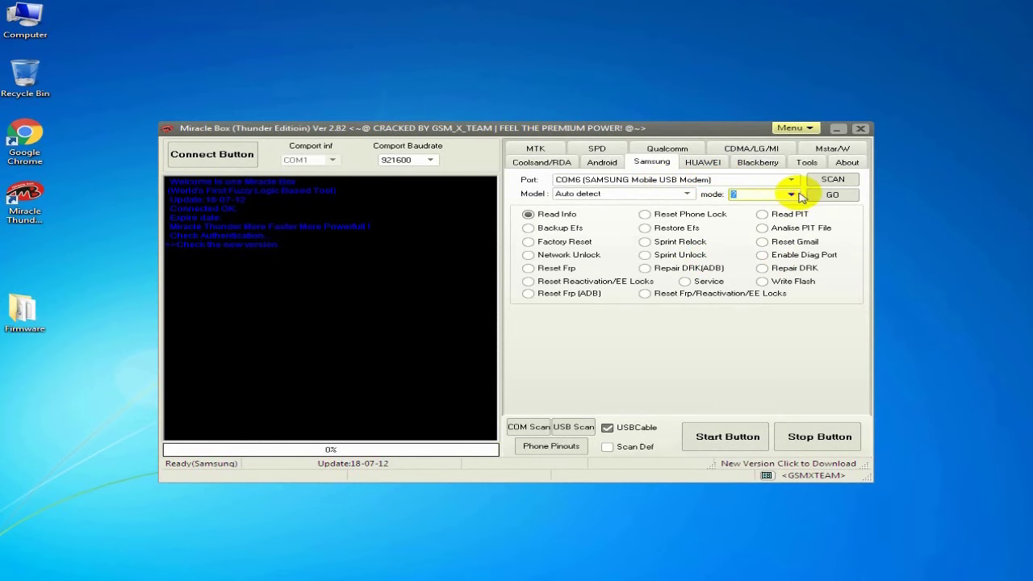
{"action": "left_click", "coordinate": [798, 194]}
{"action": "left_click", "coordinate": [759, 207]}
{"action": "left_click", "coordinate": [762, 284]}
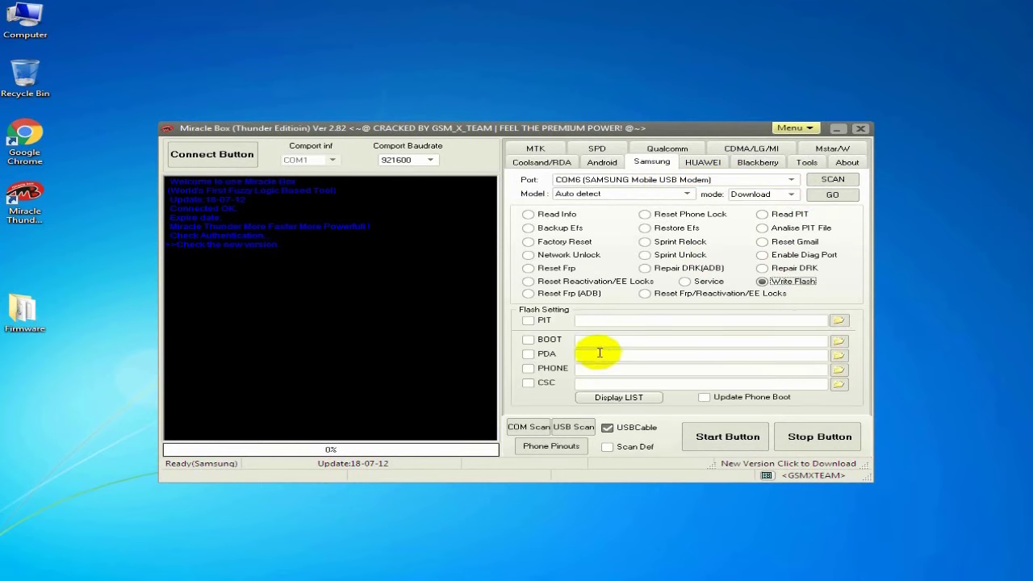
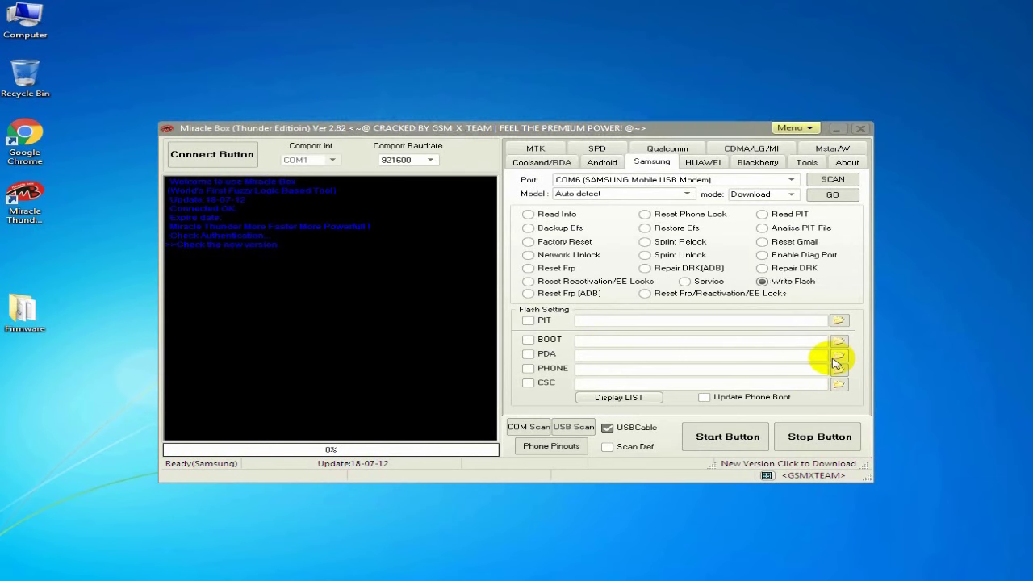
Step: Load AP.tar.md5 from the desktop Firmware folder as the PDA file
{"action": "left_click", "coordinate": [836, 361]}
{"action": "left_click", "coordinate": [329, 204]}
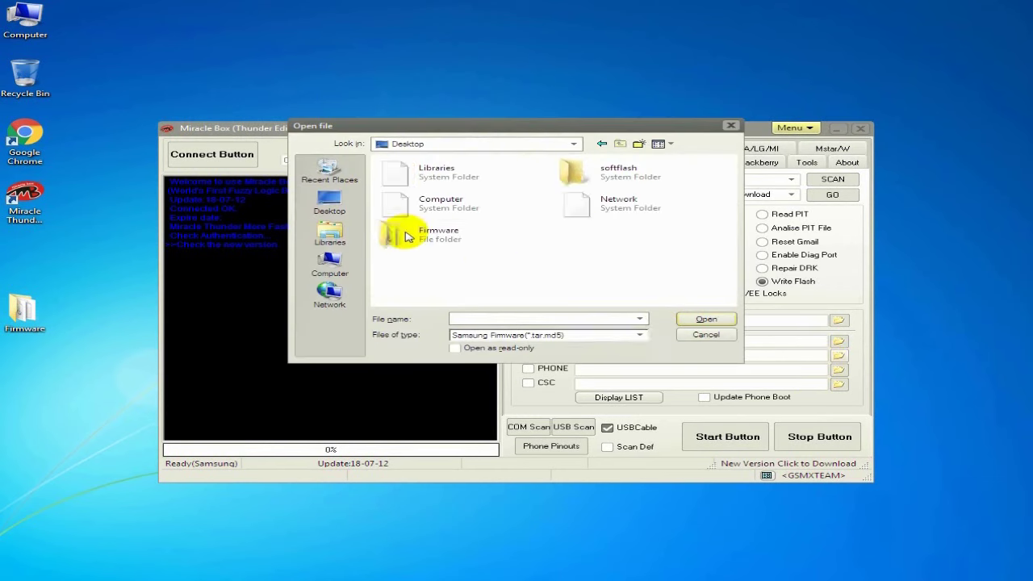
{"action": "double_click", "coordinate": [436, 238]}
{"action": "left_click", "coordinate": [416, 174]}
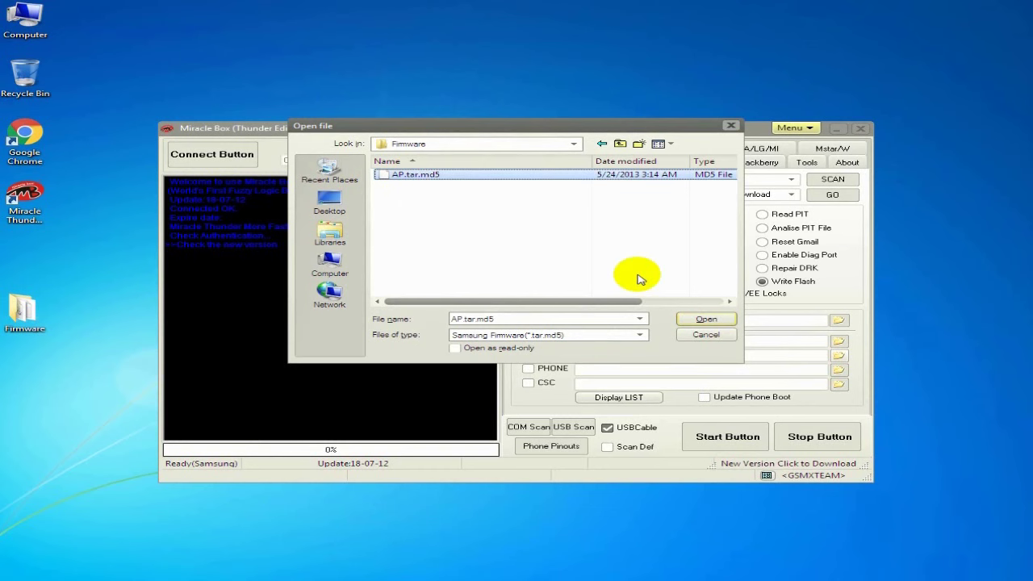
{"action": "left_click", "coordinate": [705, 319]}
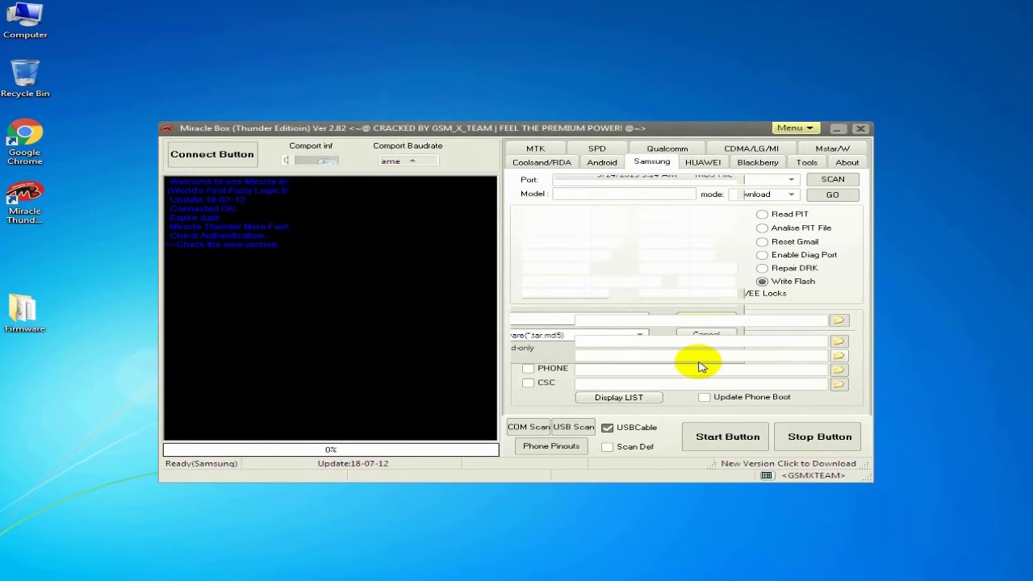
Step: Exclude boot.img, recovery.img and sboot.bin from the list of firmware files to flash
{"action": "left_click", "coordinate": [631, 399]}
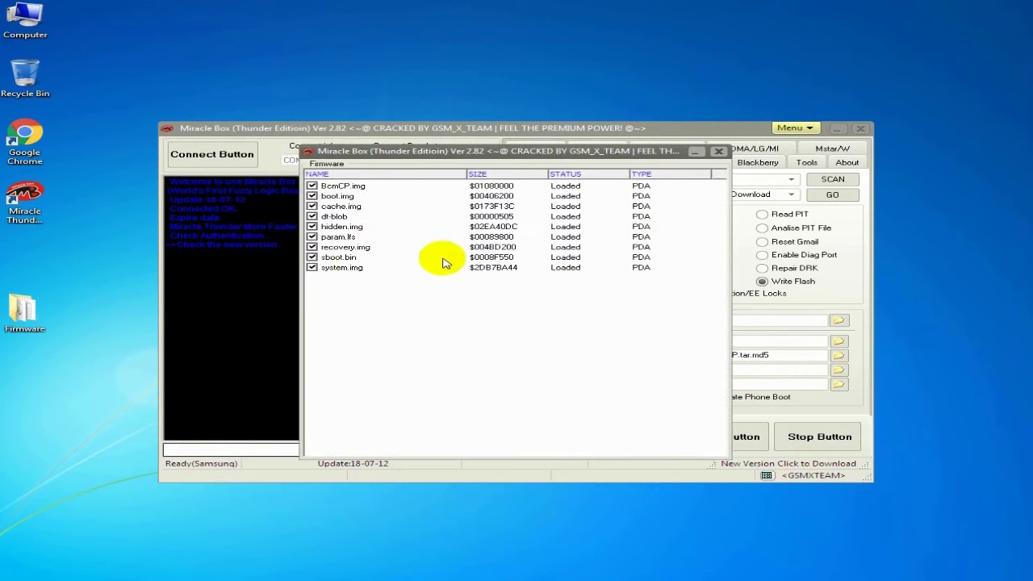
{"action": "left_click", "coordinate": [311, 196]}
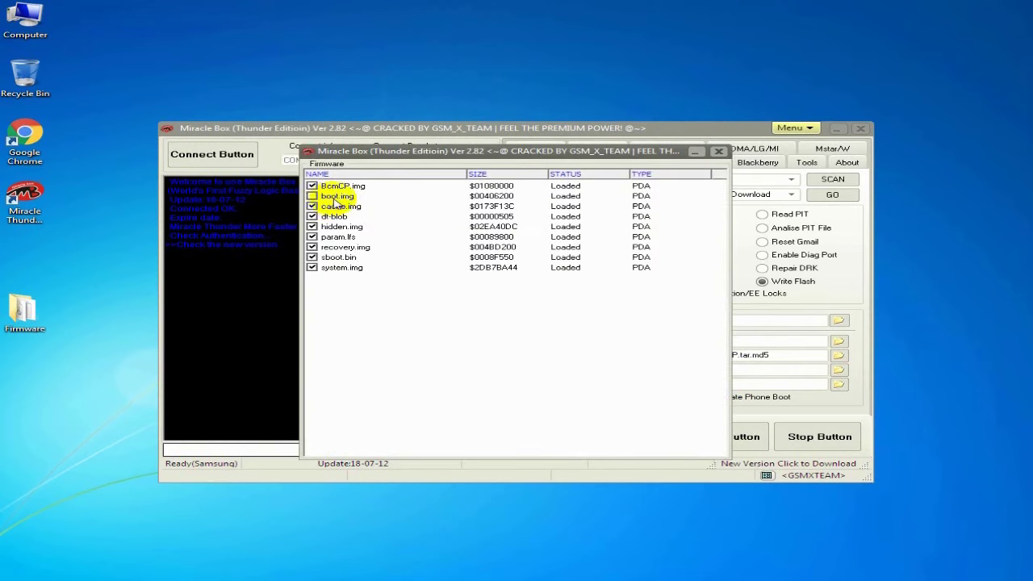
{"action": "left_click", "coordinate": [337, 247]}
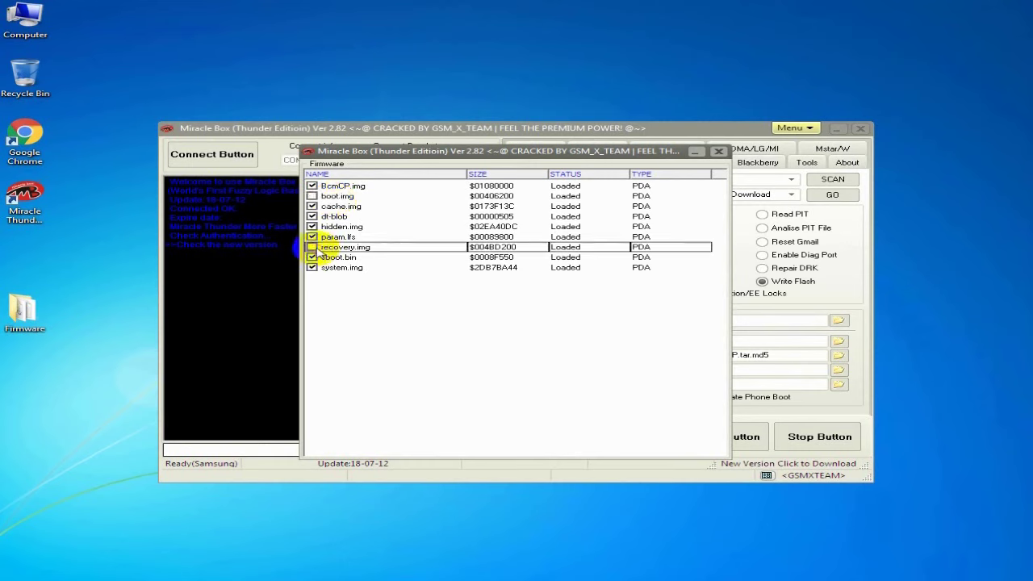
{"action": "left_click", "coordinate": [311, 247]}
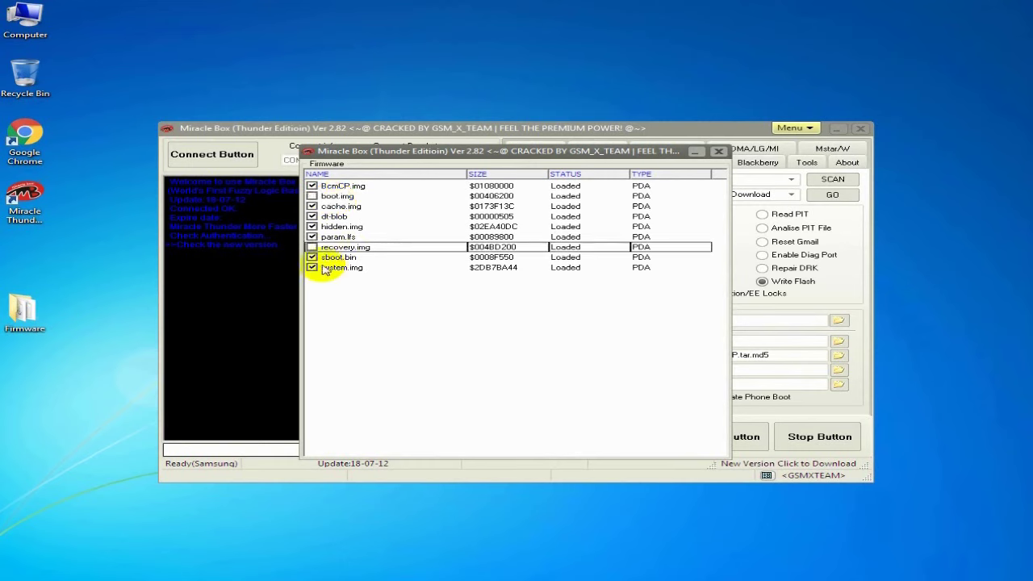
{"action": "left_click", "coordinate": [313, 258]}
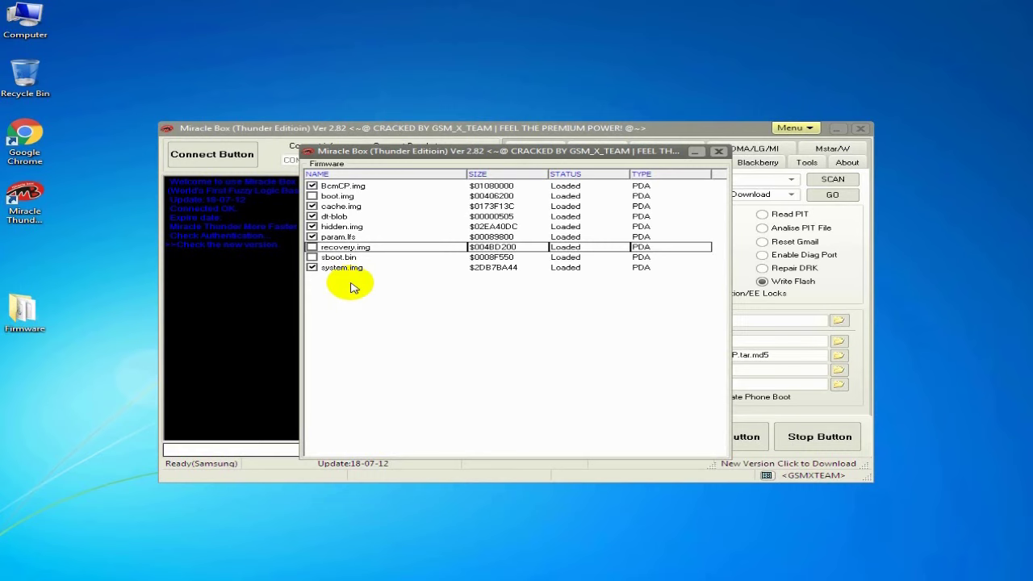
{"action": "left_click", "coordinate": [718, 151]}
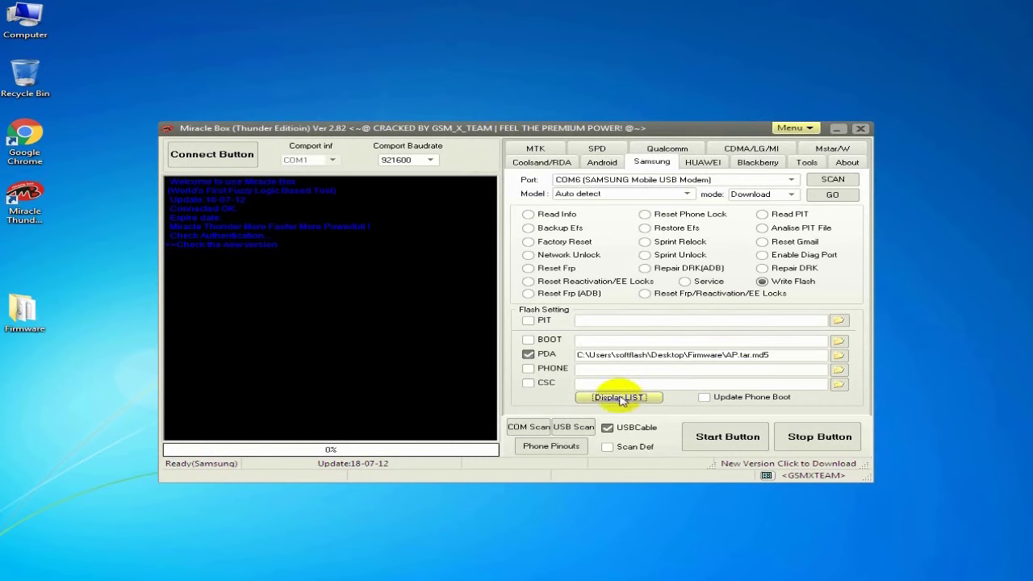
Step: Reopen the firmware file list to check which files are selected for flashing, and close it
{"action": "left_click", "coordinate": [620, 398]}
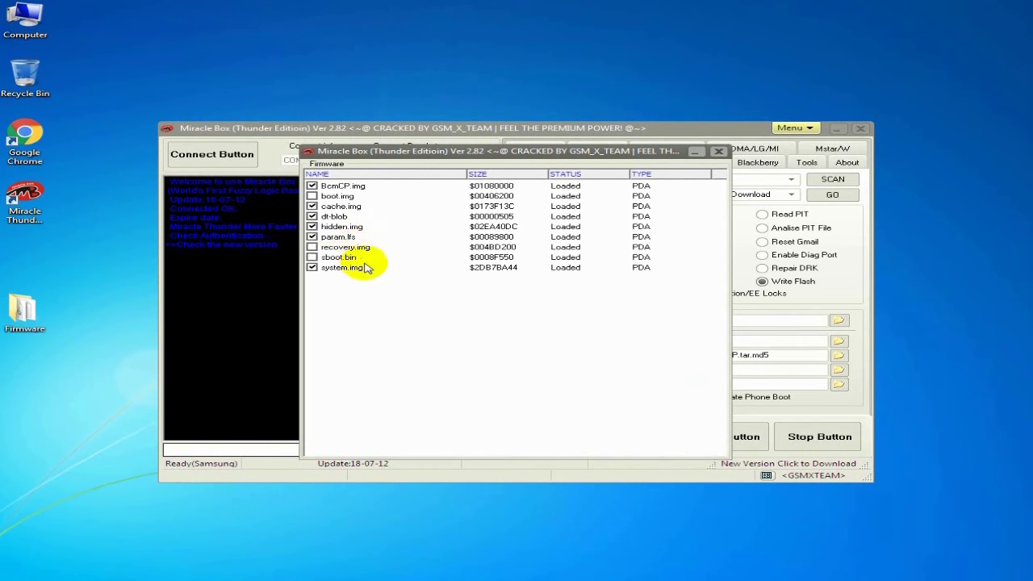
{"action": "left_click", "coordinate": [719, 151]}
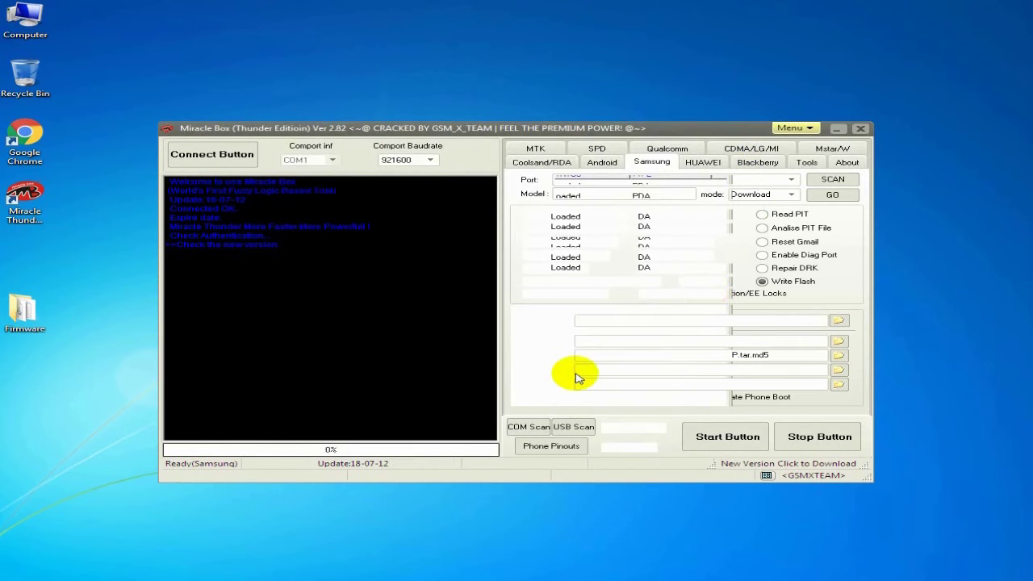
{"action": "left_click", "coordinate": [473, 392]}
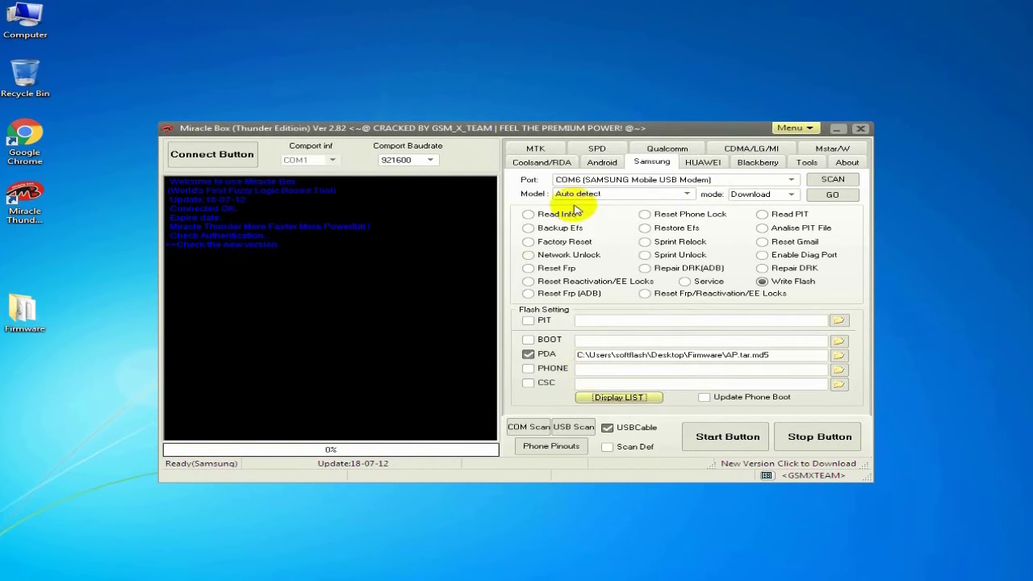
Step: Keep the model on Auto detect and start the Samsung firmware flash
{"action": "left_click", "coordinate": [691, 195]}
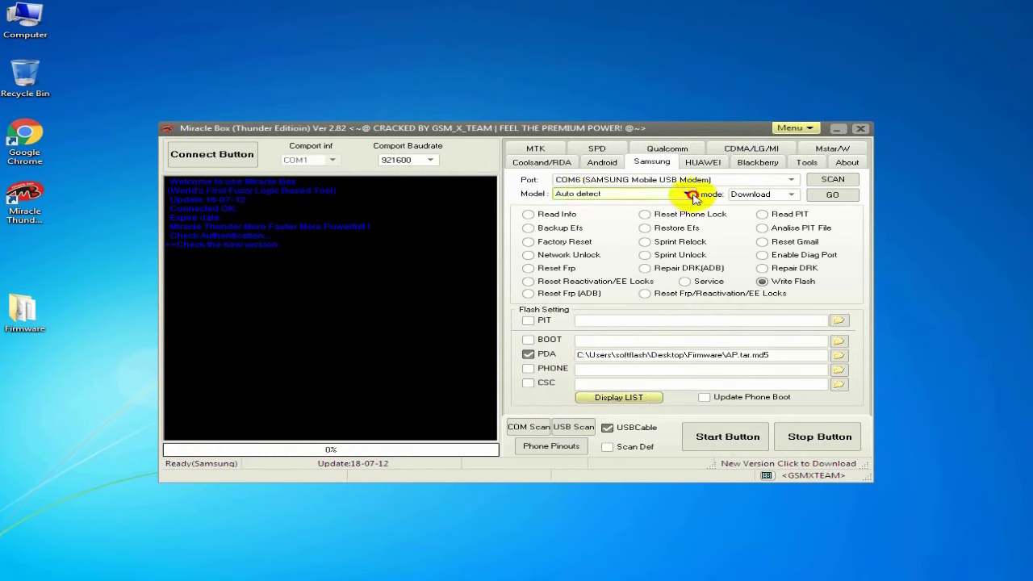
{"action": "left_click", "coordinate": [692, 196]}
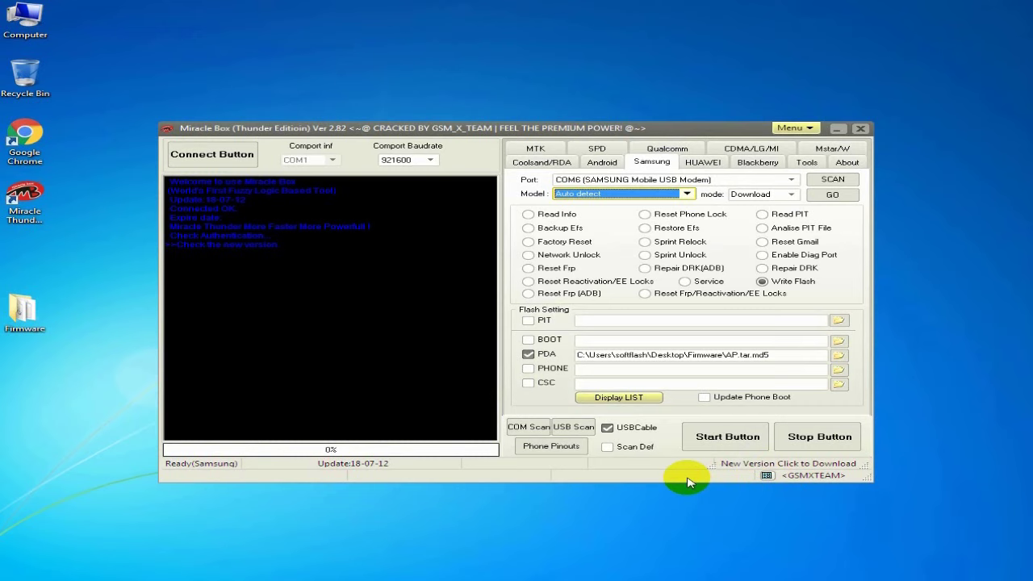
{"action": "left_click", "coordinate": [726, 442]}
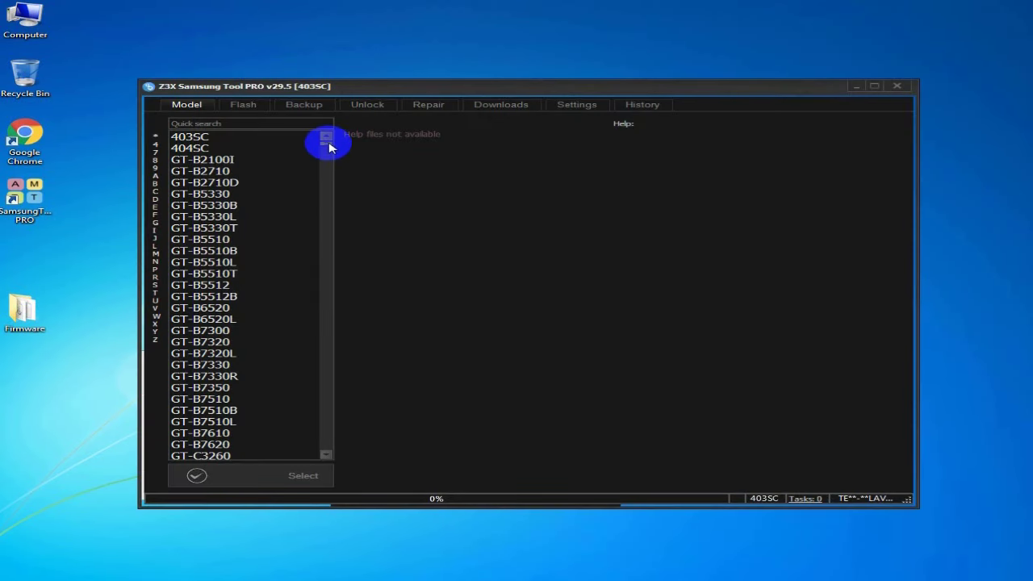
Step: Switch to Z3X Samsung Tool PRO and load AP.tar.md5 from the desktop Firmware folder as the PDA flash file
{"action": "mouse_move", "coordinate": [329, 147]}
{"action": "left_mouse_down"}
{"action": "mouse_move", "coordinate": [318, 461]}
{"action": "mouse_move", "coordinate": [336, 170]}
{"action": "mouse_move", "coordinate": [328, 143]}
{"action": "left_mouse_up"}
{"action": "left_click", "coordinate": [242, 104]}
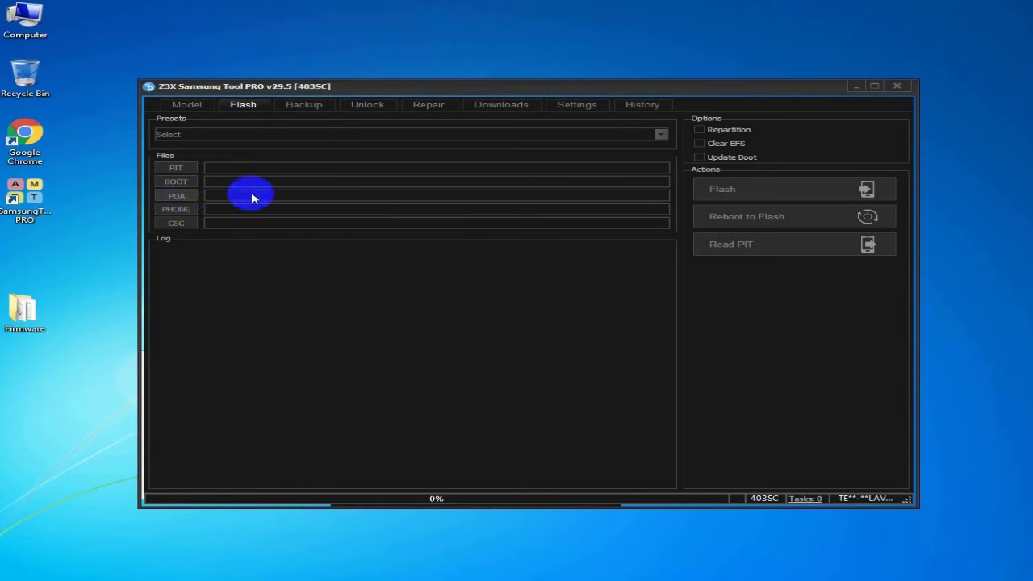
{"action": "left_click", "coordinate": [662, 134]}
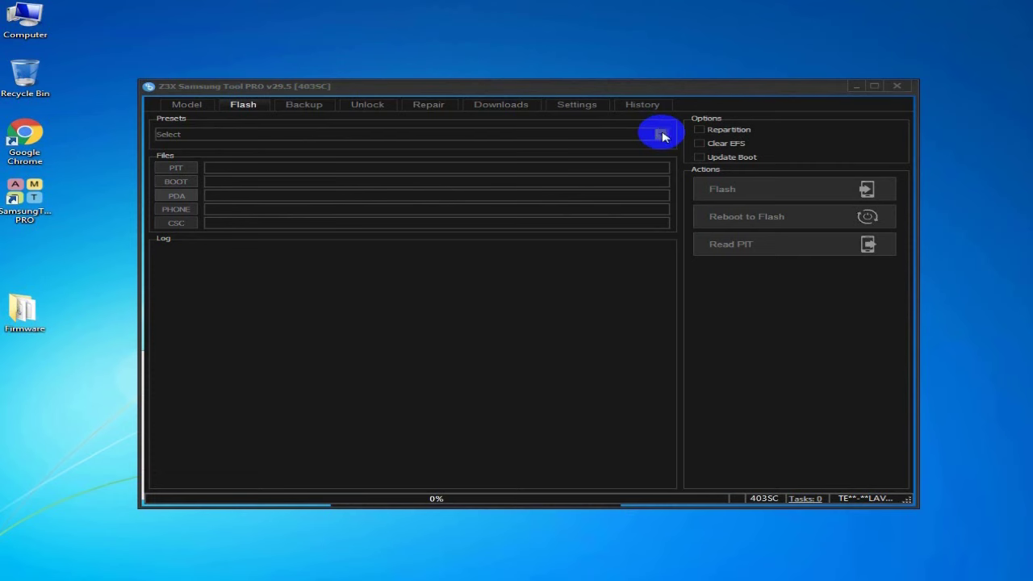
{"action": "left_click", "coordinate": [284, 221]}
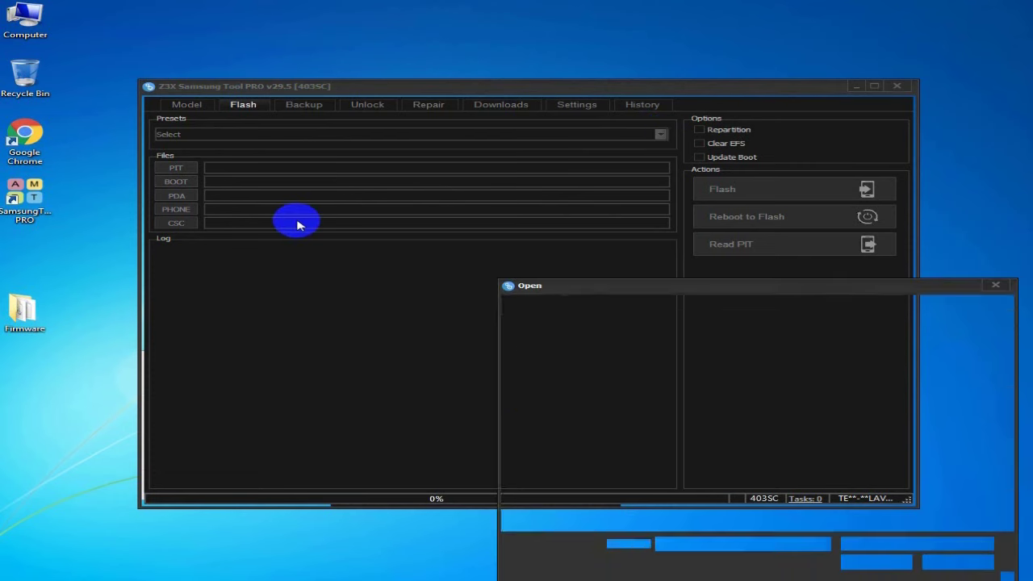
{"action": "left_click_drag", "start_coordinate": [694, 286], "coordinate": [422, 141]}
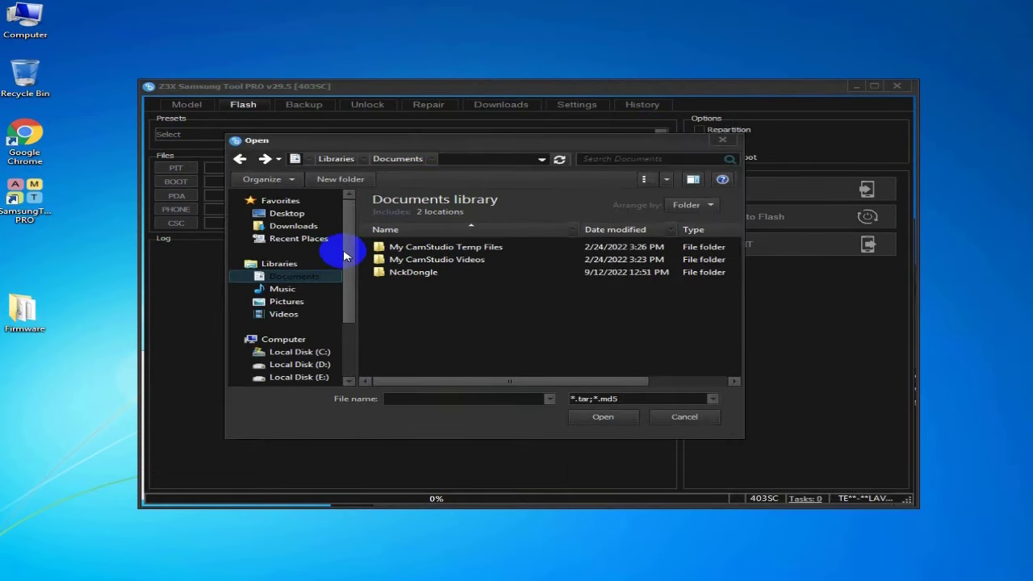
{"action": "left_click", "coordinate": [287, 220]}
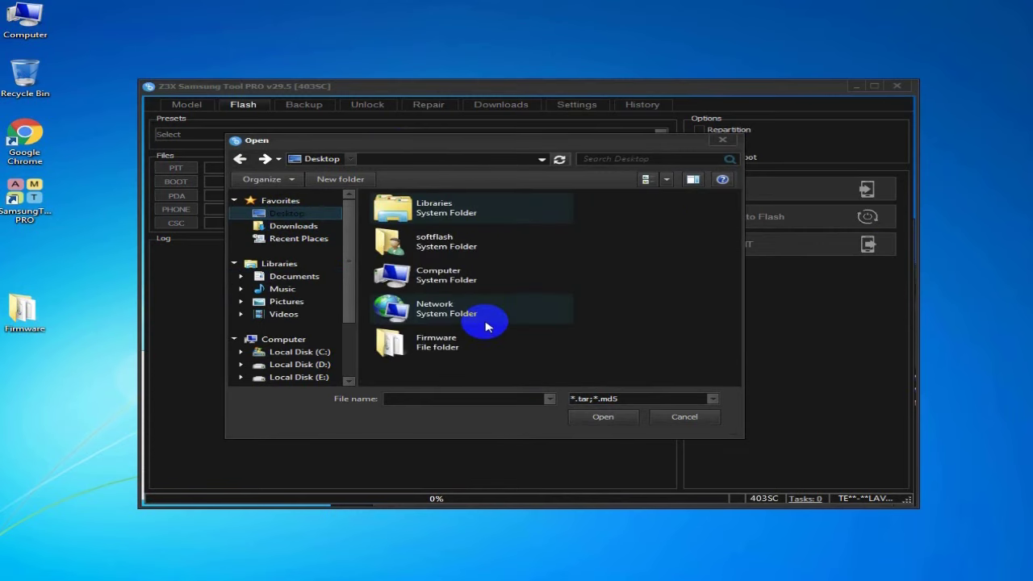
{"action": "double_click", "coordinate": [436, 349]}
{"action": "left_click", "coordinate": [396, 214]}
{"action": "left_click", "coordinate": [598, 419]}
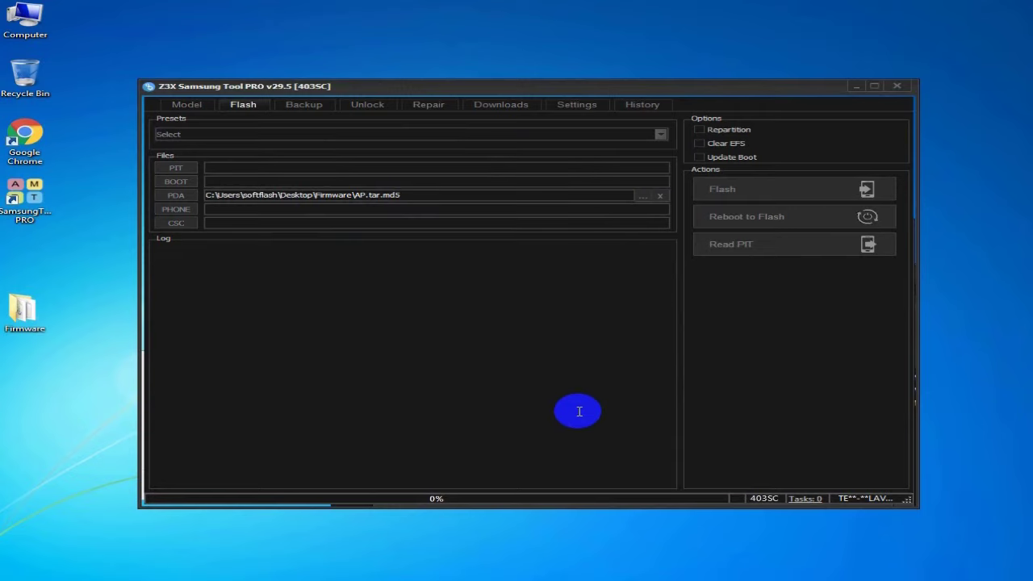
Step: Exclude sboot.bin, boot.img and recovery.img from the PDA firmware's file list, and reopen the list to check the selection
{"action": "left_click", "coordinate": [643, 198]}
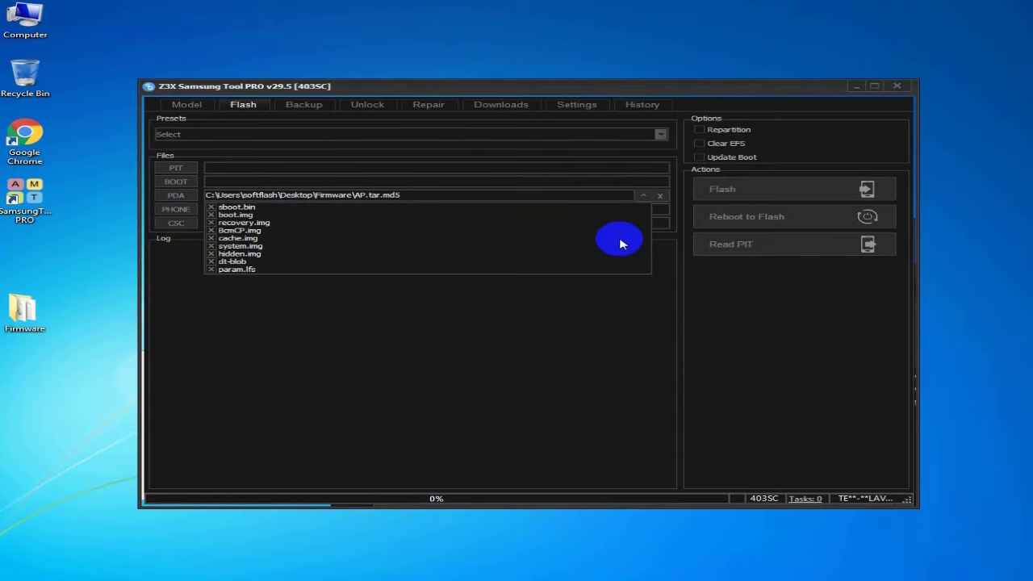
{"action": "left_click", "coordinate": [211, 207]}
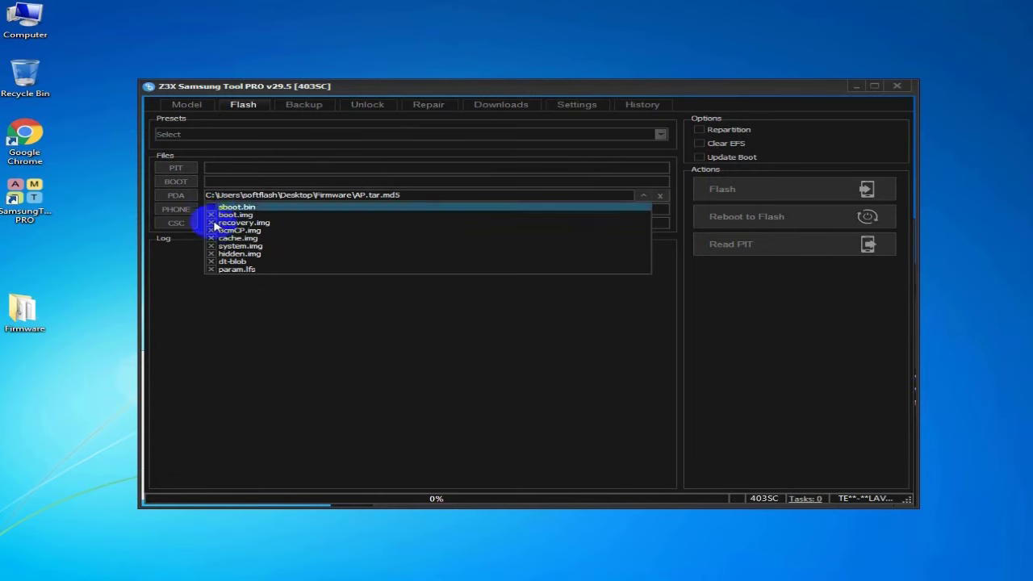
{"action": "left_click", "coordinate": [212, 215]}
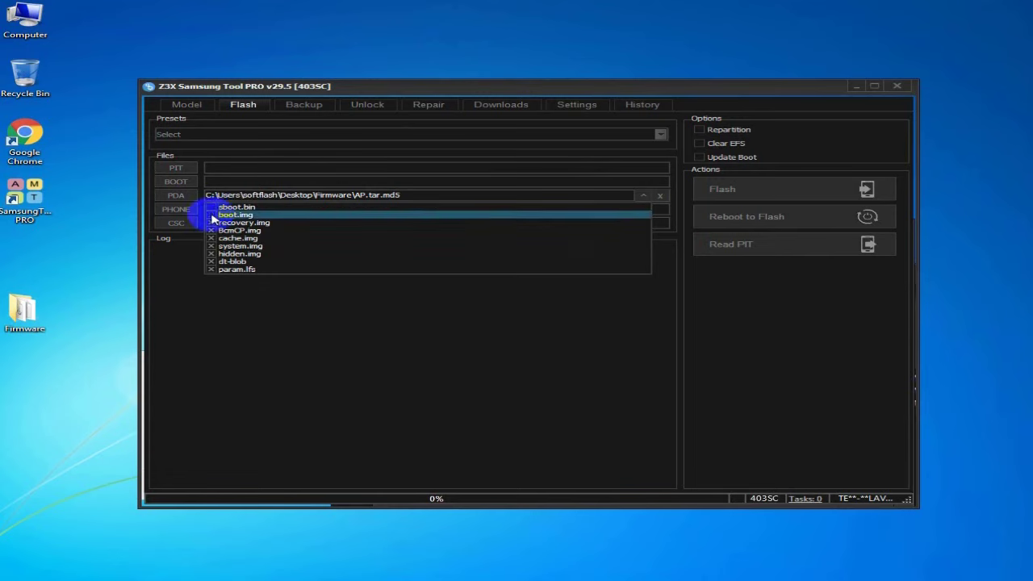
{"action": "left_click", "coordinate": [211, 223]}
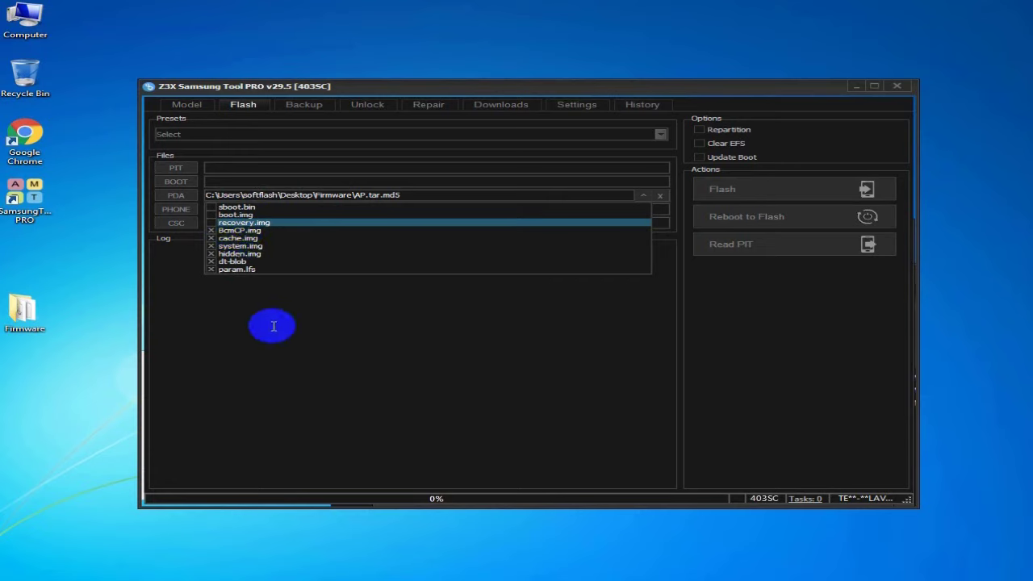
{"action": "left_click", "coordinate": [396, 330]}
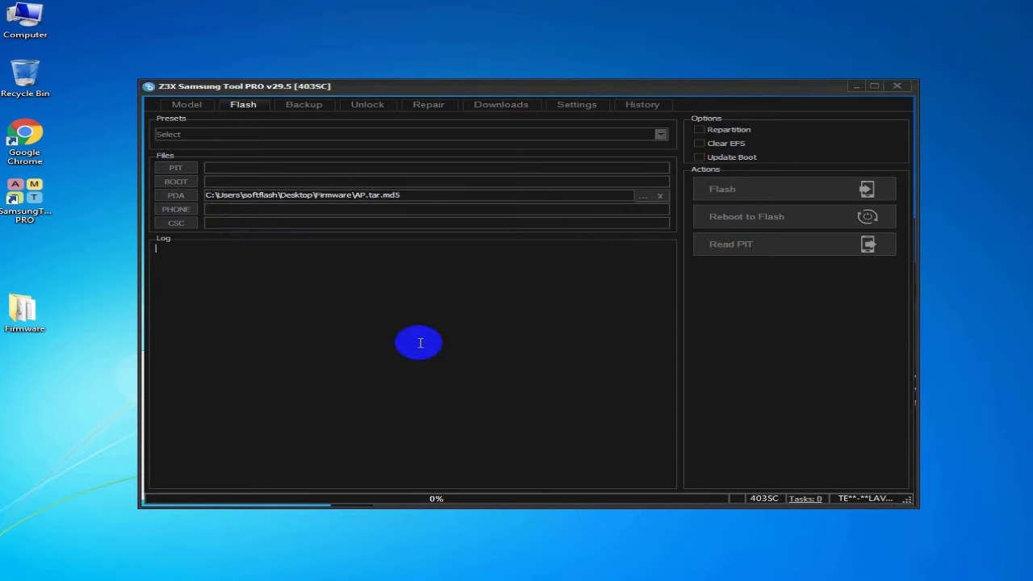
{"action": "left_click", "coordinate": [639, 200]}
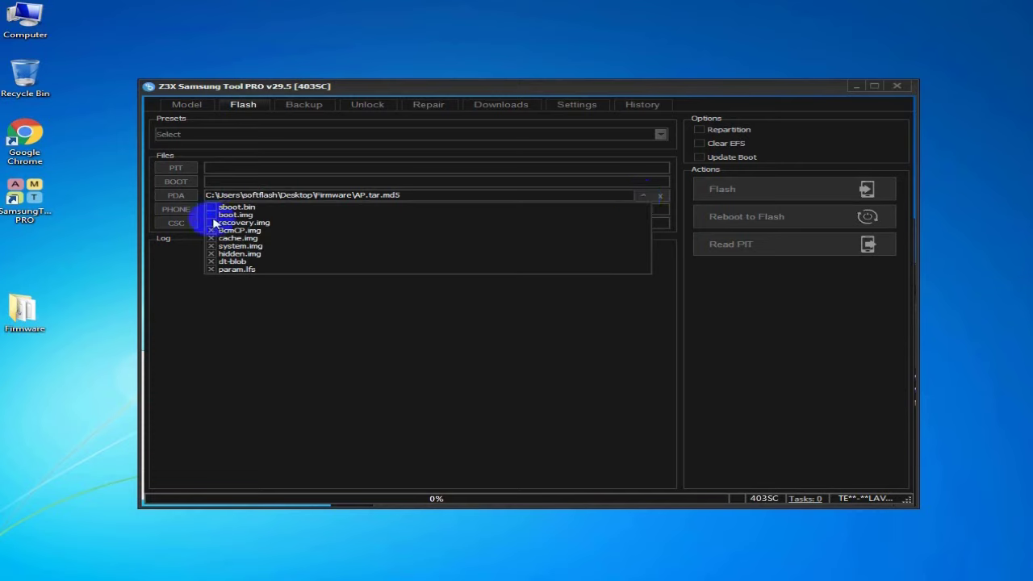
{"action": "left_click", "coordinate": [312, 357]}
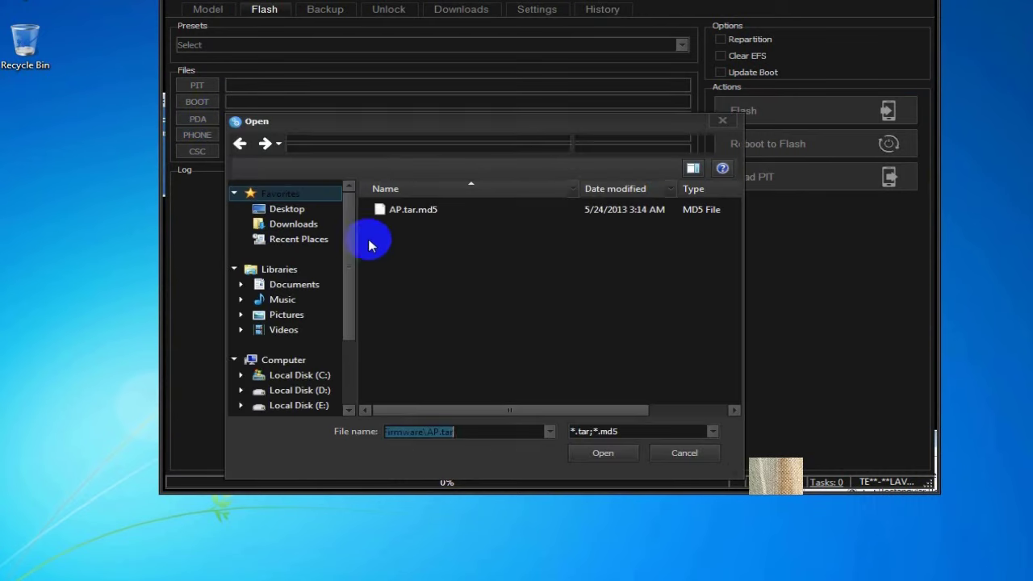
Step: Load AP.tar.md5 from the desktop Firmware folder again as the PDA flash file
{"action": "left_click", "coordinate": [418, 220]}
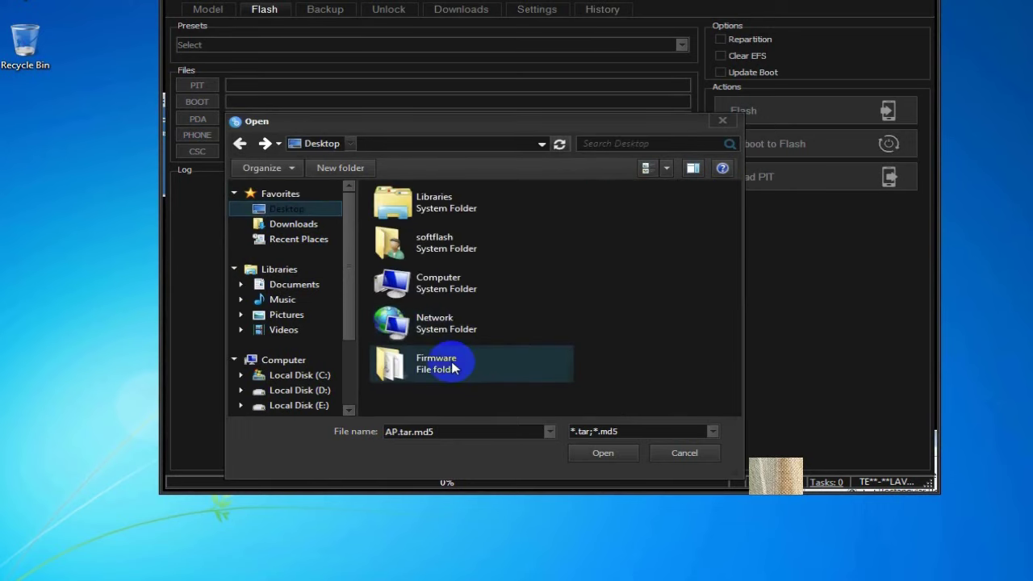
{"action": "double_click", "coordinate": [456, 361]}
{"action": "left_click", "coordinate": [605, 454]}
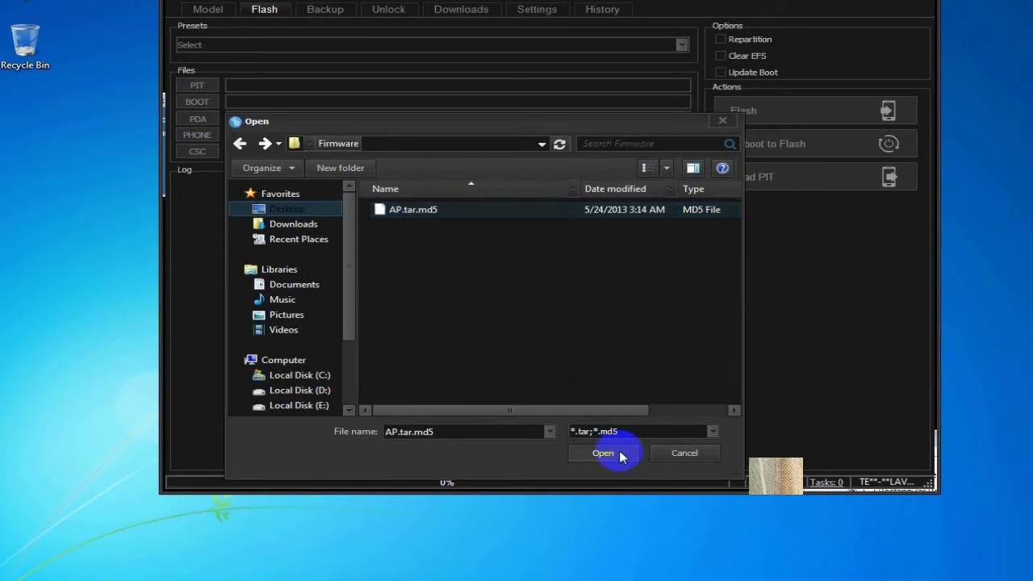
Step: Deselect sboot.bin, boot.img and recovery.img in the reloaded PDA firmware and start flashing the remaining files
{"action": "left_click", "coordinate": [664, 120]}
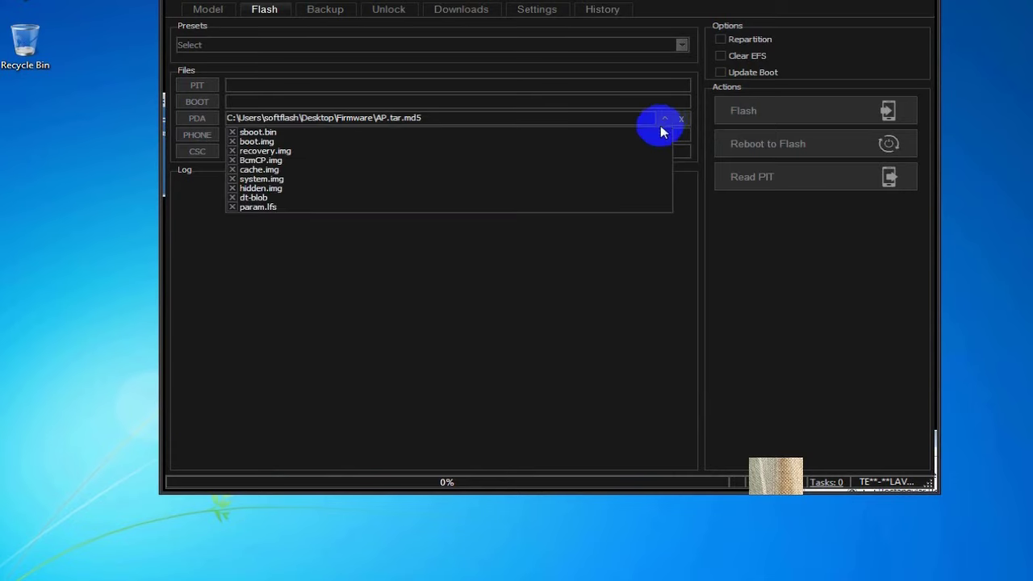
{"action": "left_click", "coordinate": [233, 132]}
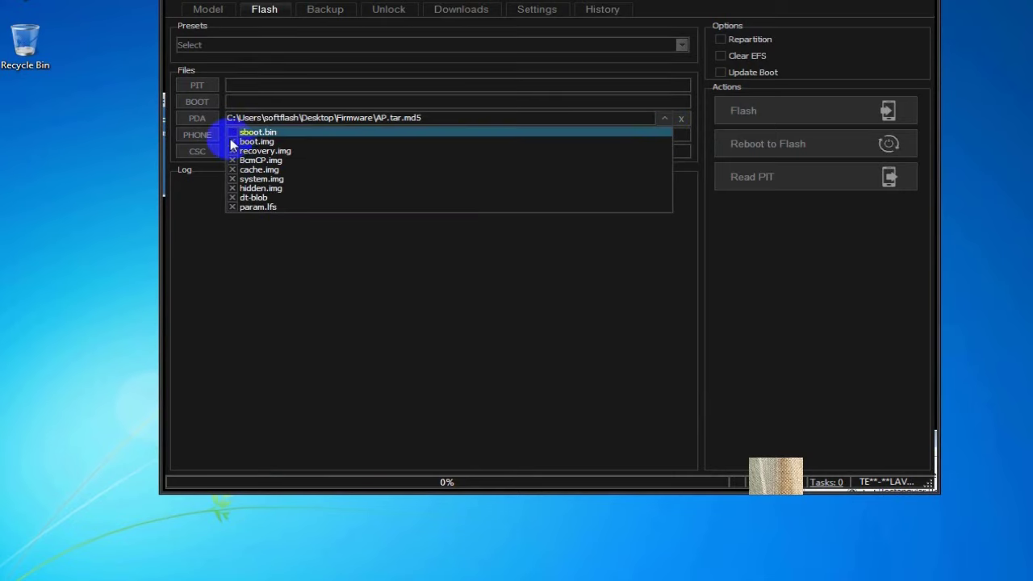
{"action": "left_click", "coordinate": [233, 142]}
{"action": "left_click", "coordinate": [232, 151]}
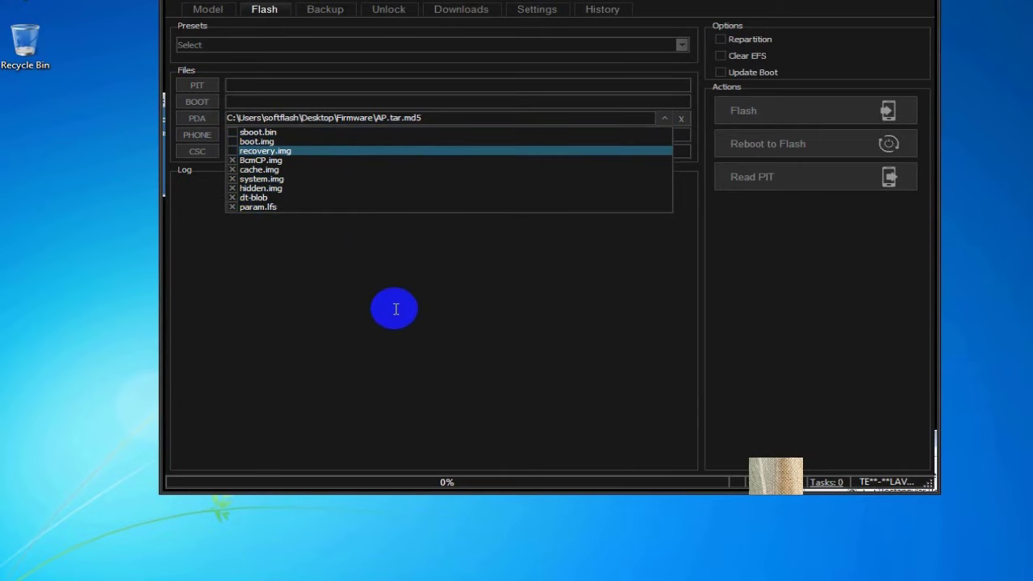
{"action": "left_click", "coordinate": [396, 309]}
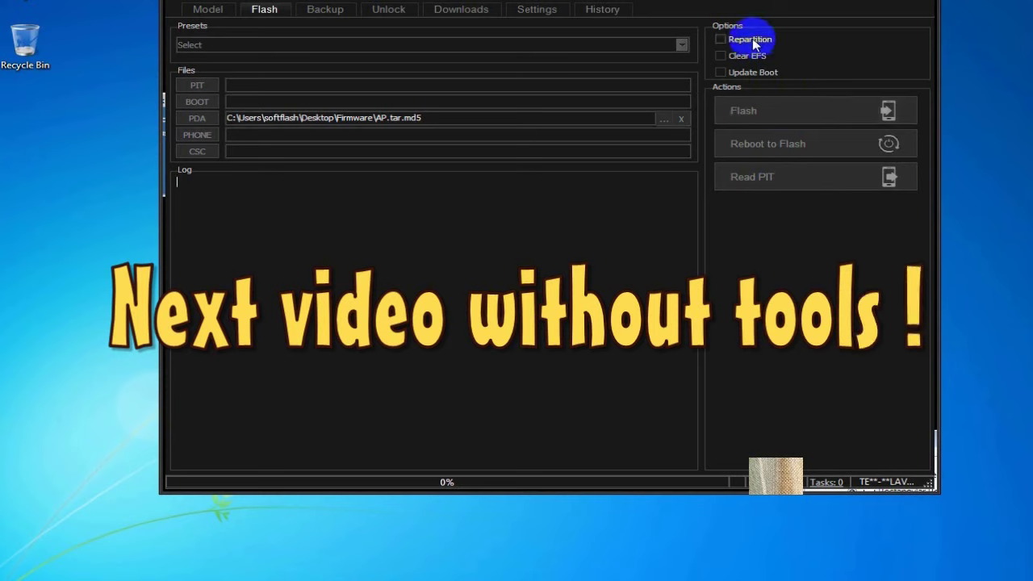
{"action": "left_click", "coordinate": [771, 117]}
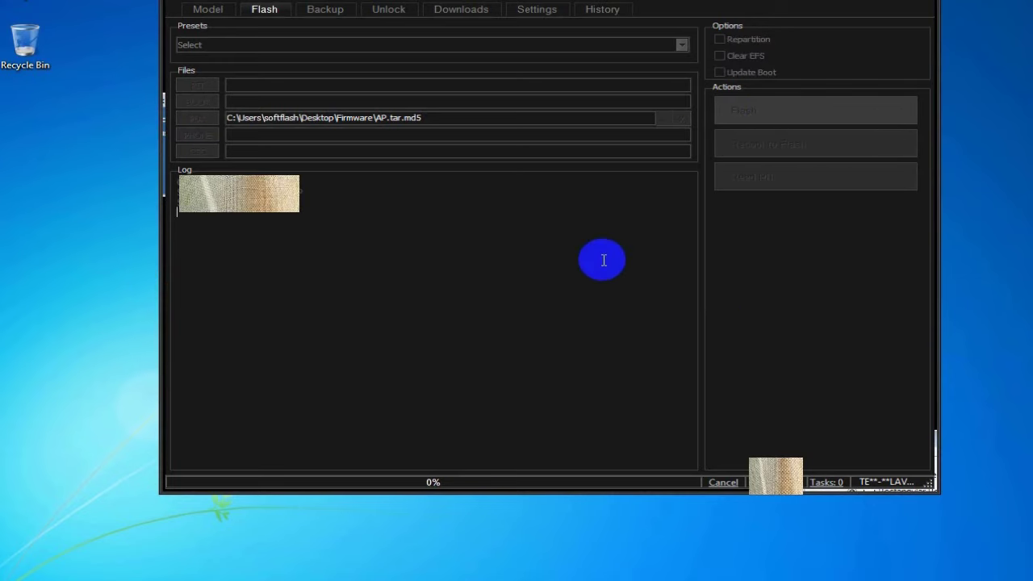